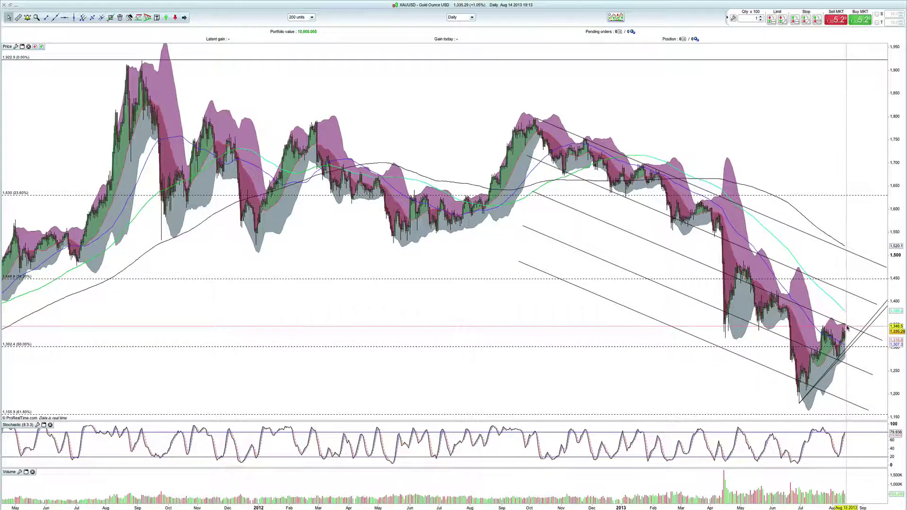
Step: Switch the gold chart from daily to the weekly timeframe and show its price history back to 2005
mouse_move(847, 327)
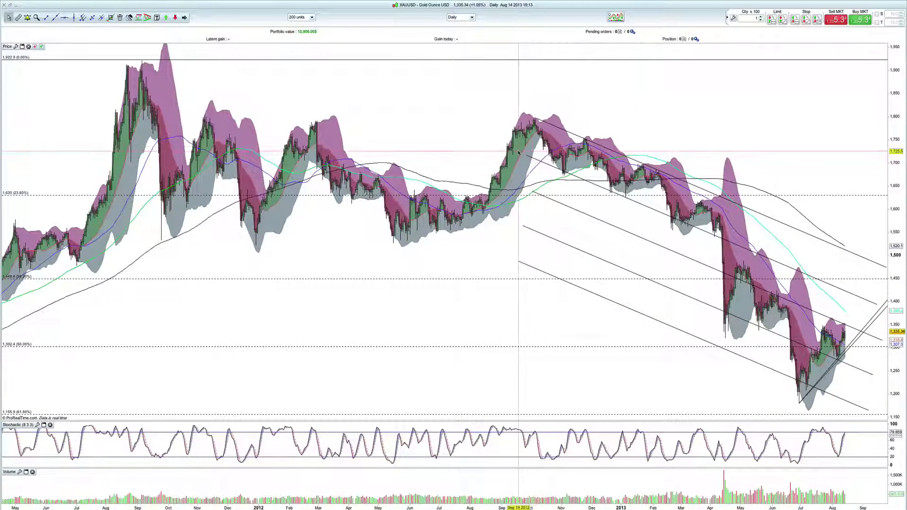
mouse_move(519, 152)
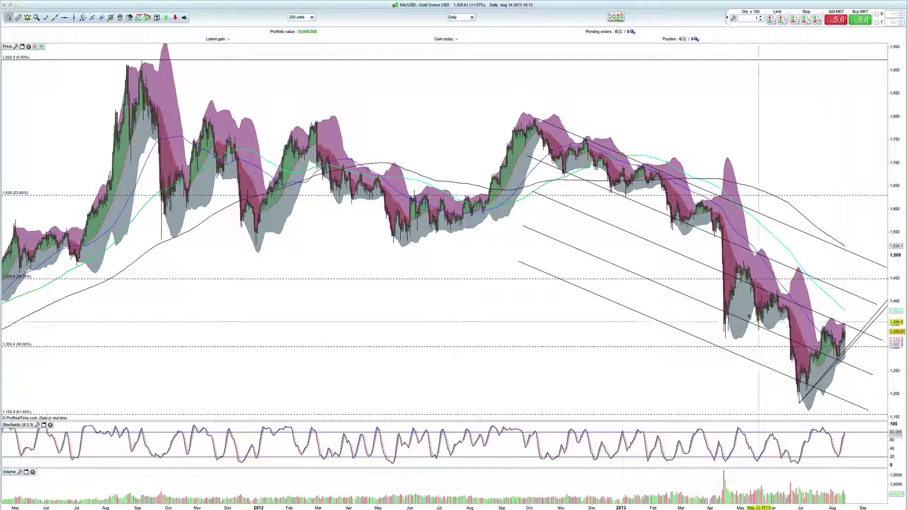
click(471, 18)
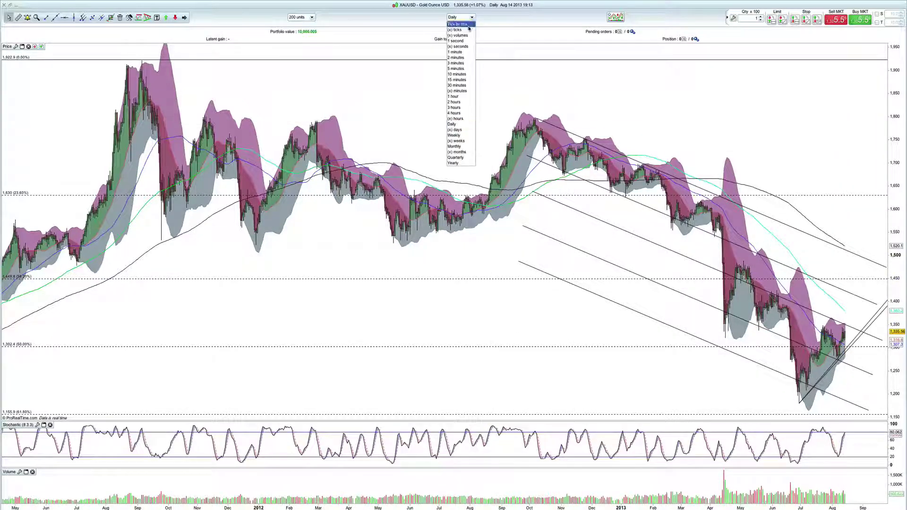
click(465, 136)
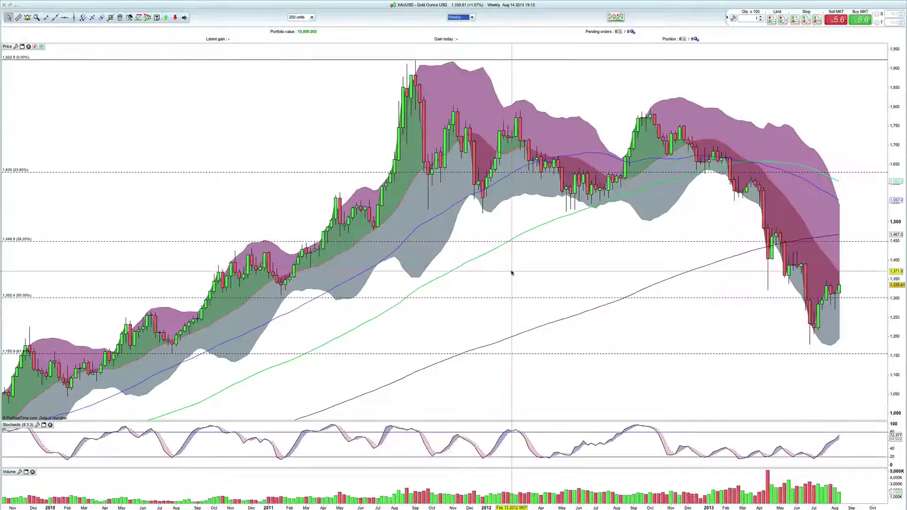
scroll(511, 272, down, 3)
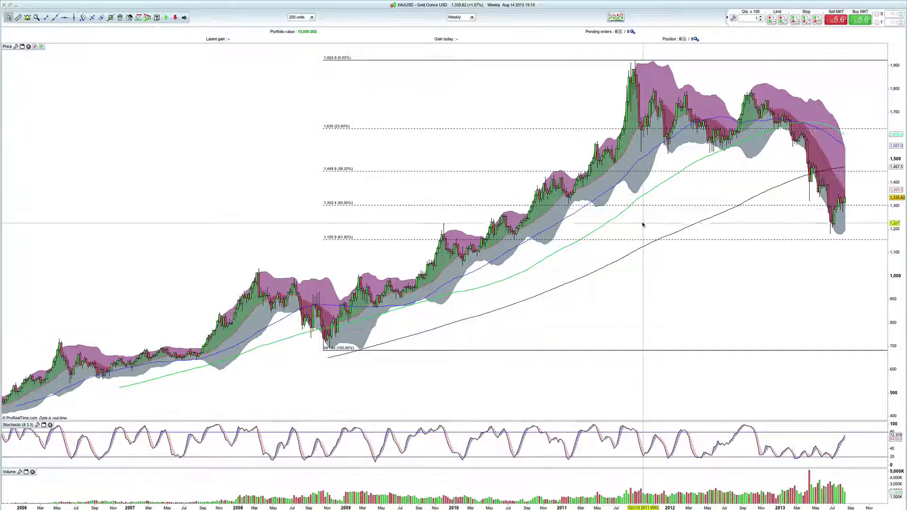
scroll(642, 223, down, 1)
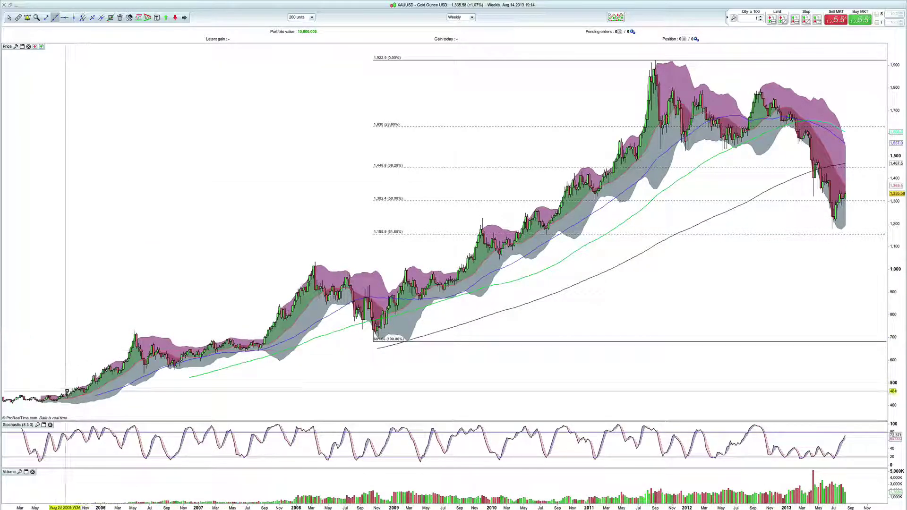
Step: Draw two rising trendlines on the weekly gold chart from the 2005 lows, reaching about 1,100 and about 1,200 in late 2013
mouse_move(59, 401)
mouse_down()
mouse_move(753, 241)
mouse_move(770, 268)
mouse_up()
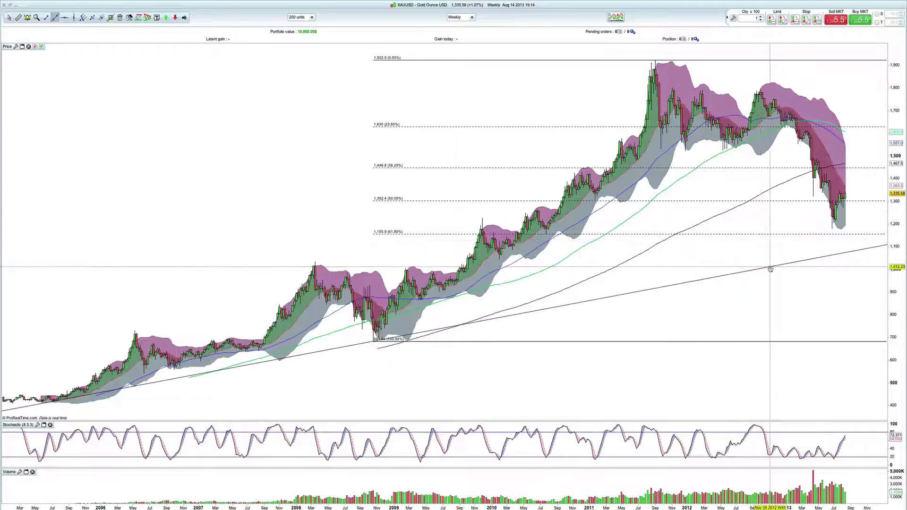
drag(227, 383, 549, 300)
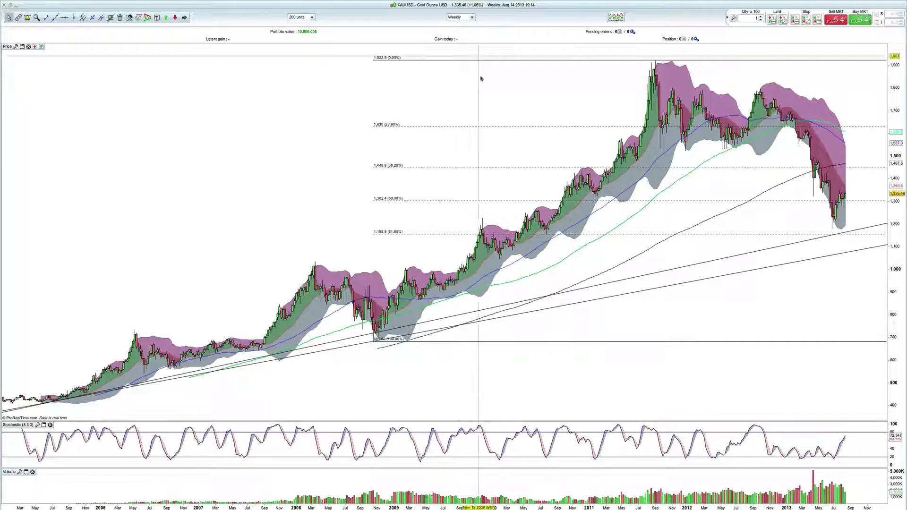
Step: Load the AUD/USD Spot chart from My List and inspect its 2013 low
key(ctrl+Up)
click(353, 38)
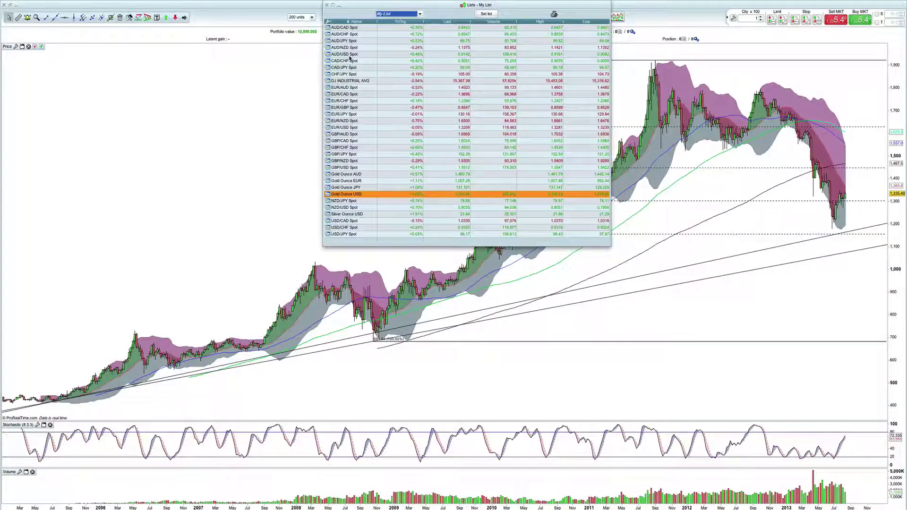
click(344, 54)
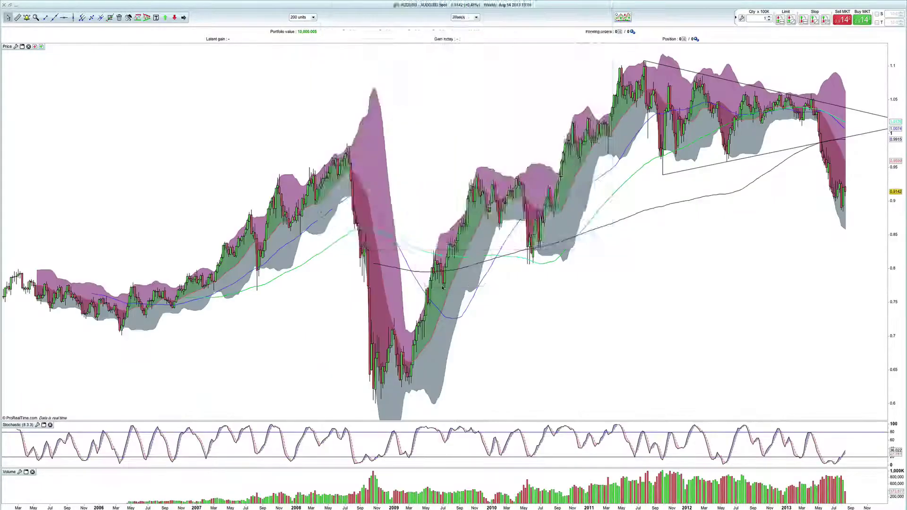
click(443, 288)
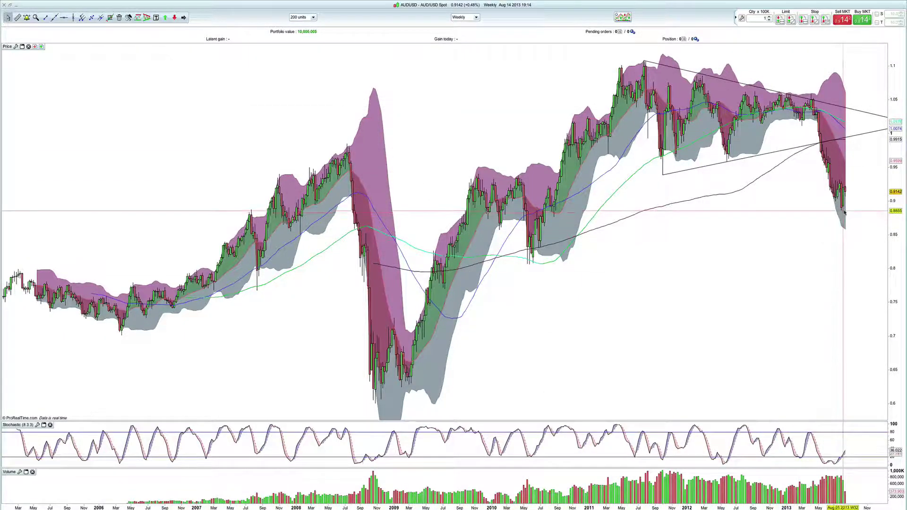
mouse_move(844, 213)
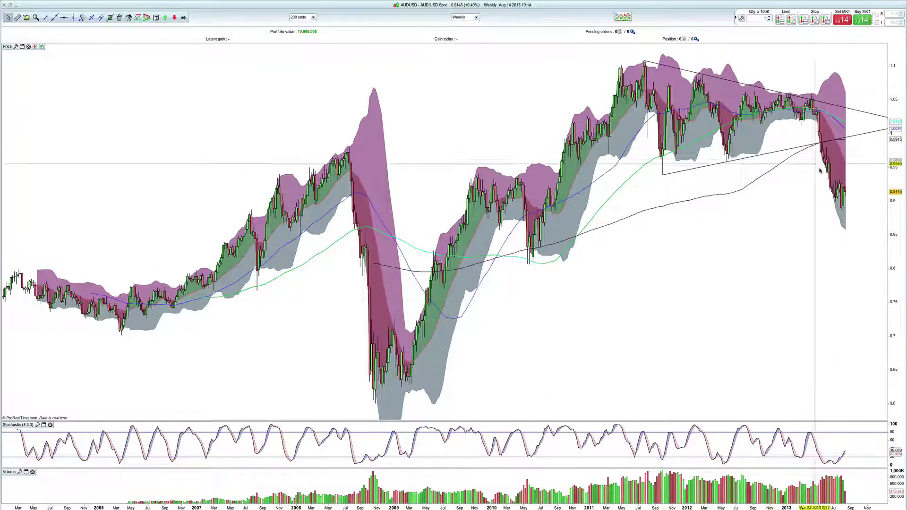
Step: Set AUD/USD to the monthly timeframe and draw a Fibonacci retracement from the 2008 low at about 0.60 to the 2011 high at about 1.11
click(477, 18)
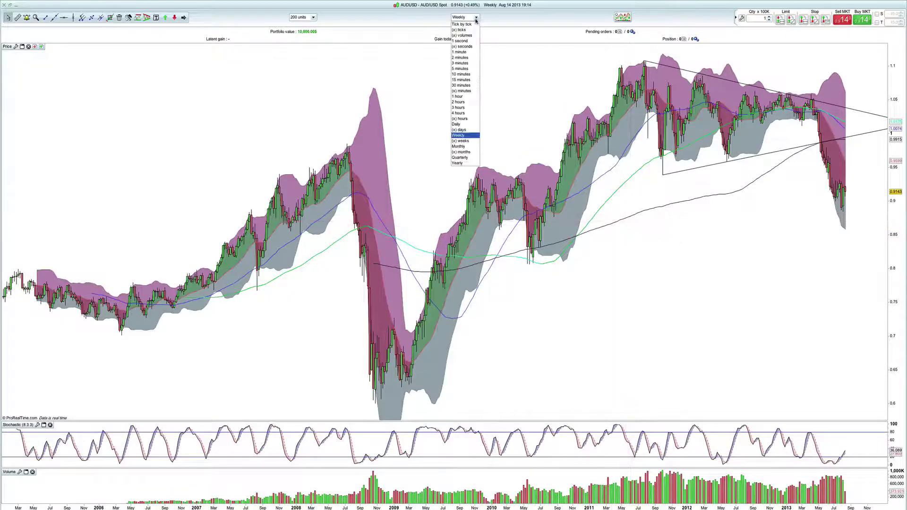
click(465, 146)
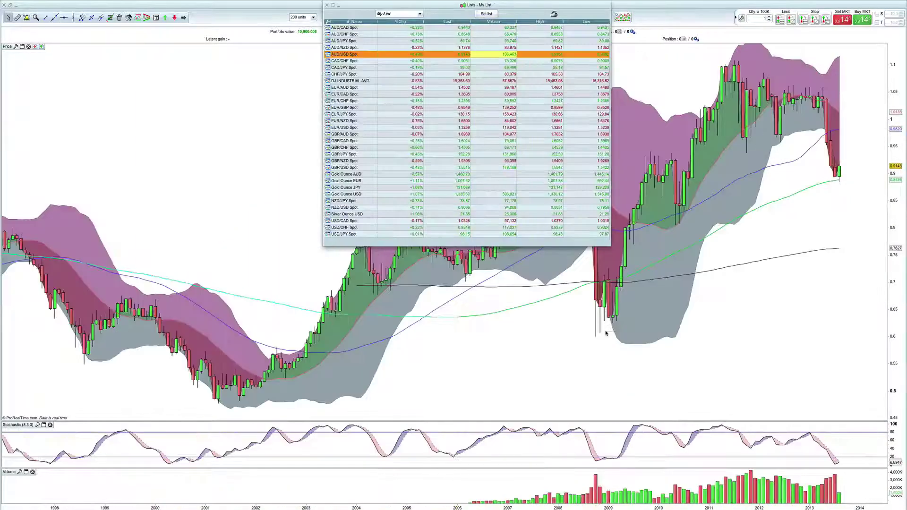
scroll(605, 334, down, 5)
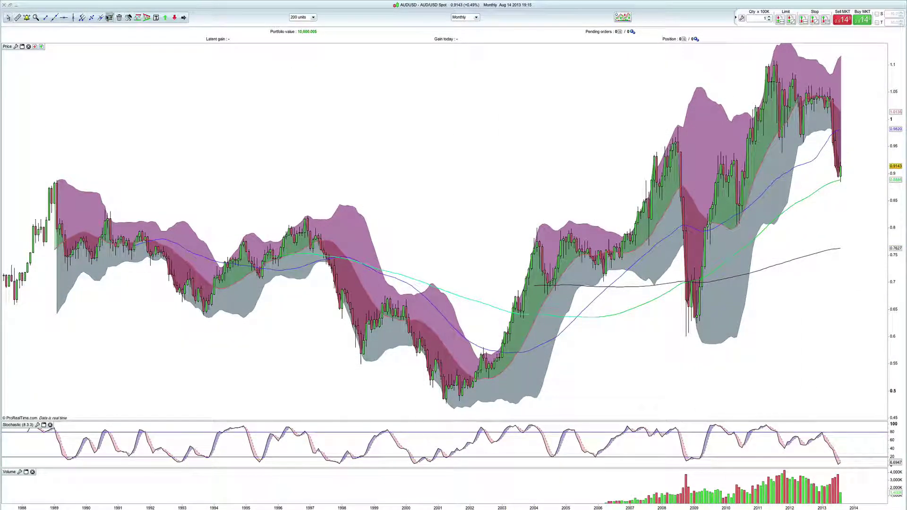
click(687, 336)
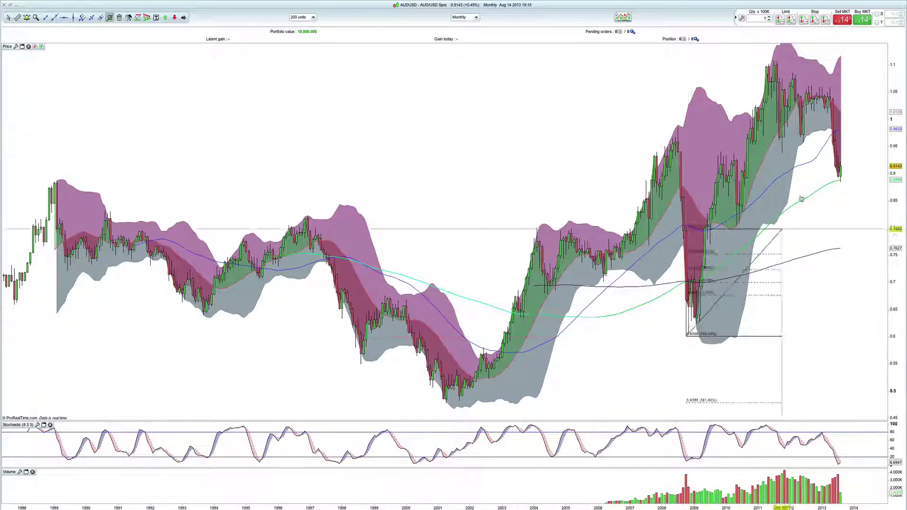
click(870, 61)
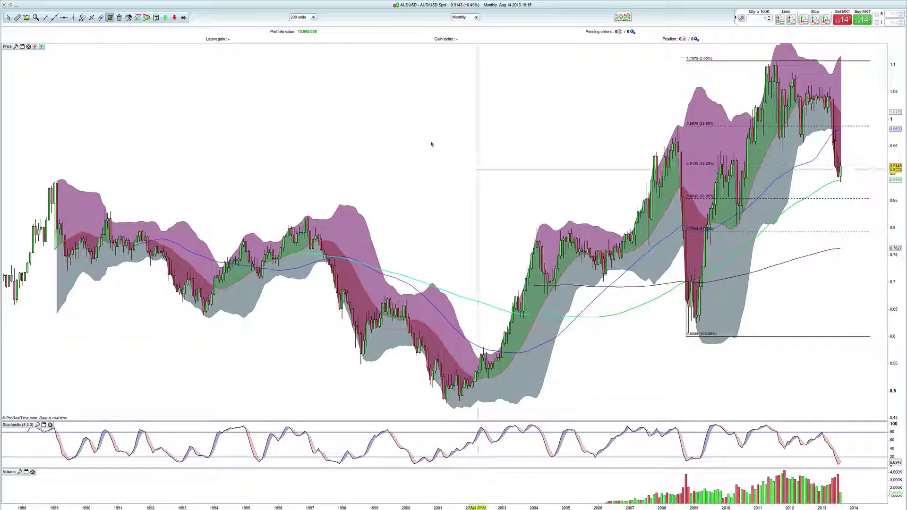
Step: Draw a trendline joining the 2009 and 2013 Stochastic lows, and another on the price from the early 2009 low through the 2013 low
click(47, 18)
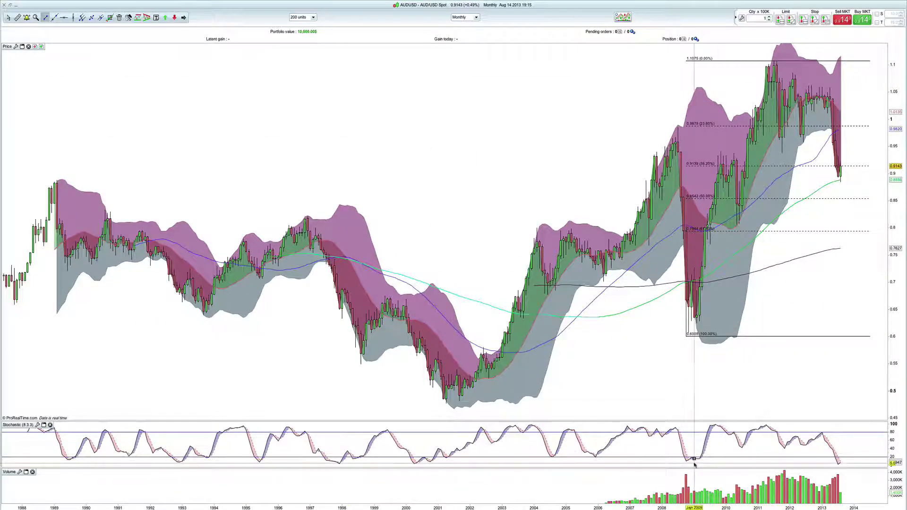
mouse_move(692, 457)
mouse_down()
mouse_move(879, 479)
mouse_move(878, 467)
mouse_up()
drag(696, 321, 886, 139)
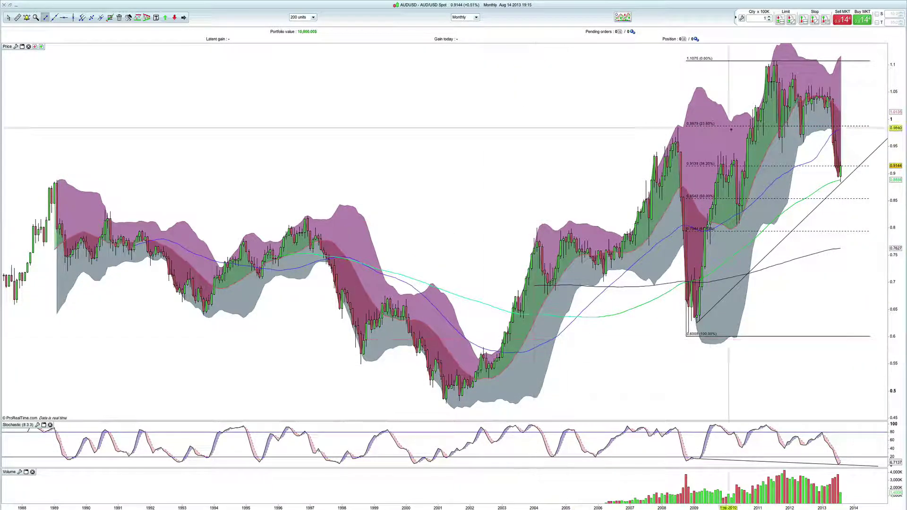
Step: Return AUD/USD to the weekly timeframe and show its price history back to 2001
click(475, 18)
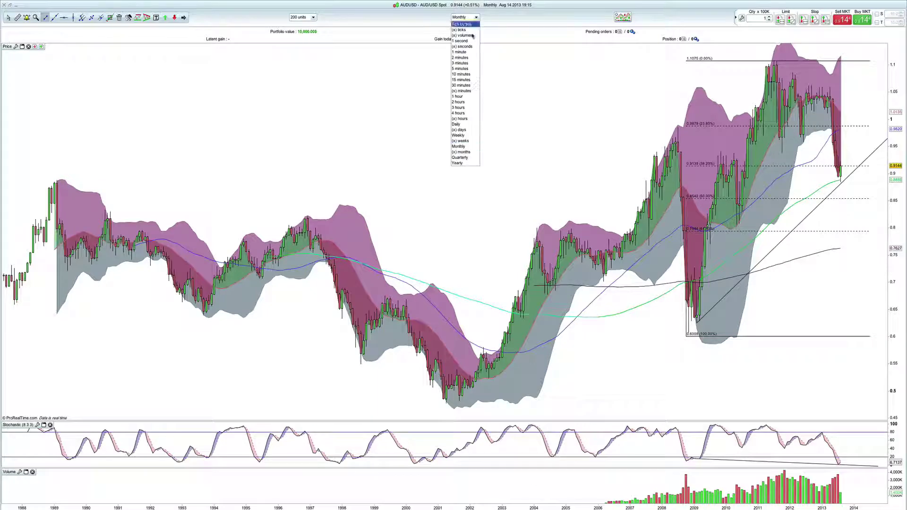
click(460, 136)
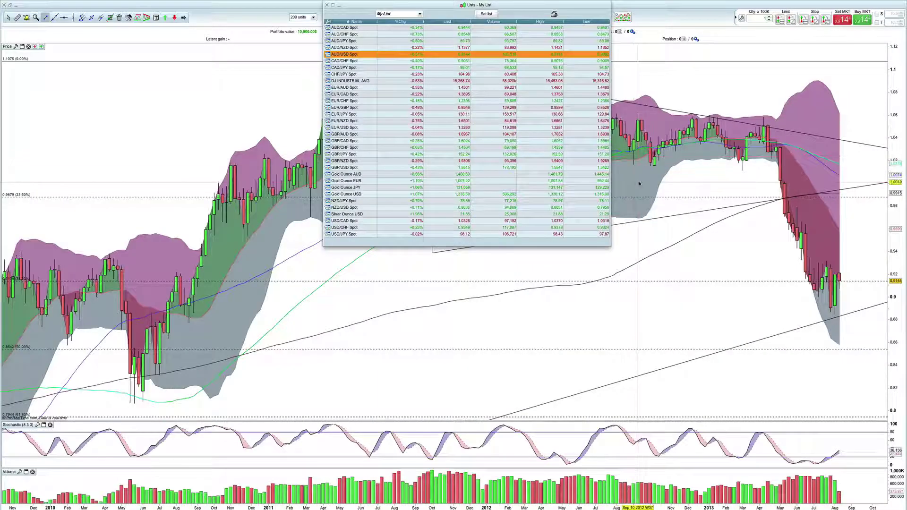
click(11, 21)
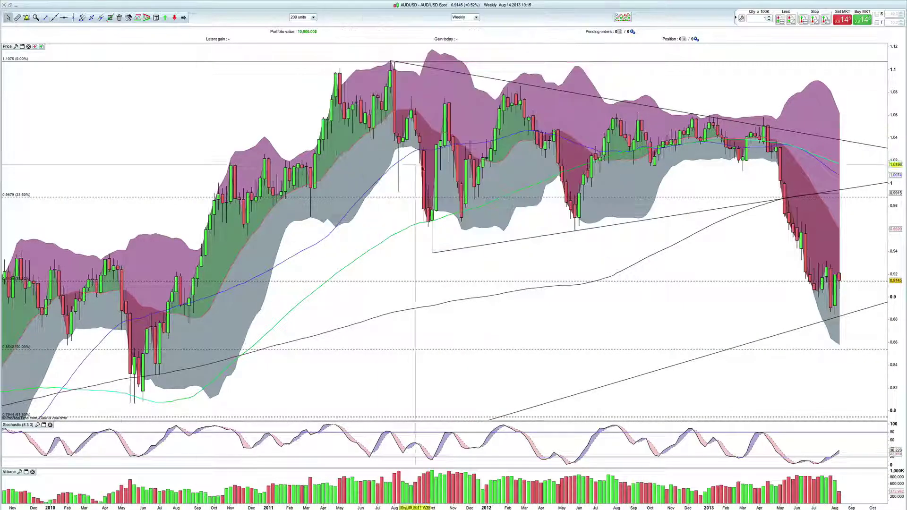
scroll(517, 193, down, 5)
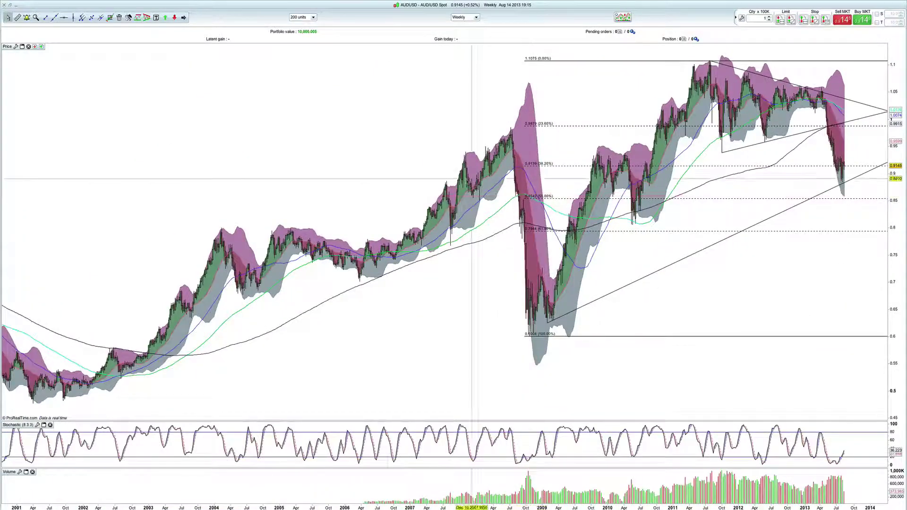
Step: Switch to the browser window showing The Reminiscences of a Stock Operator Collection in Google Books
key(ctrl+Up)
click(737, 303)
drag(500, 9, 504, 5)
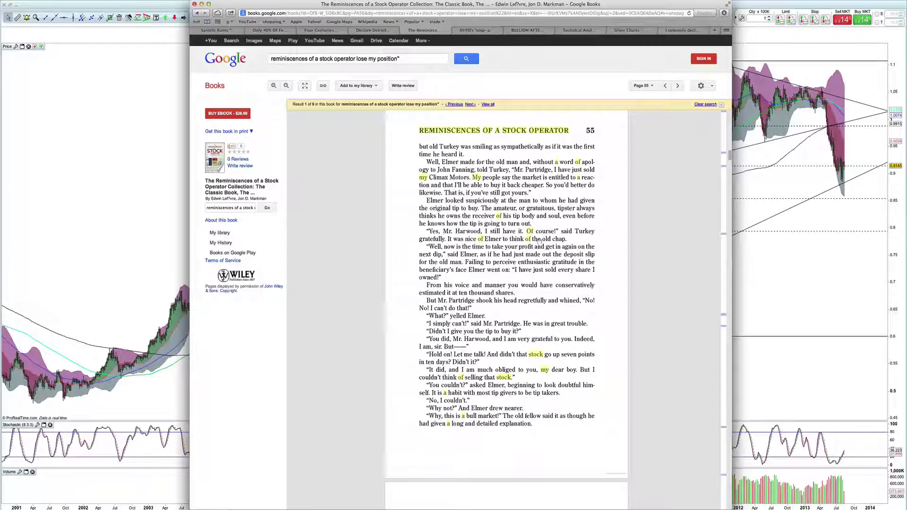
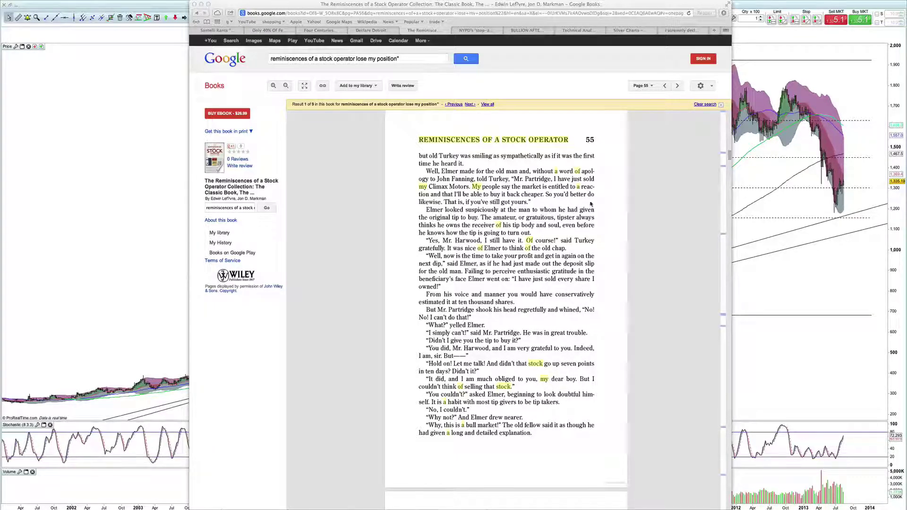
Step: Read the Old Turkey and Elmer Harwood story on pages 54 and 55 of the book
scroll(578, 282, up, 10)
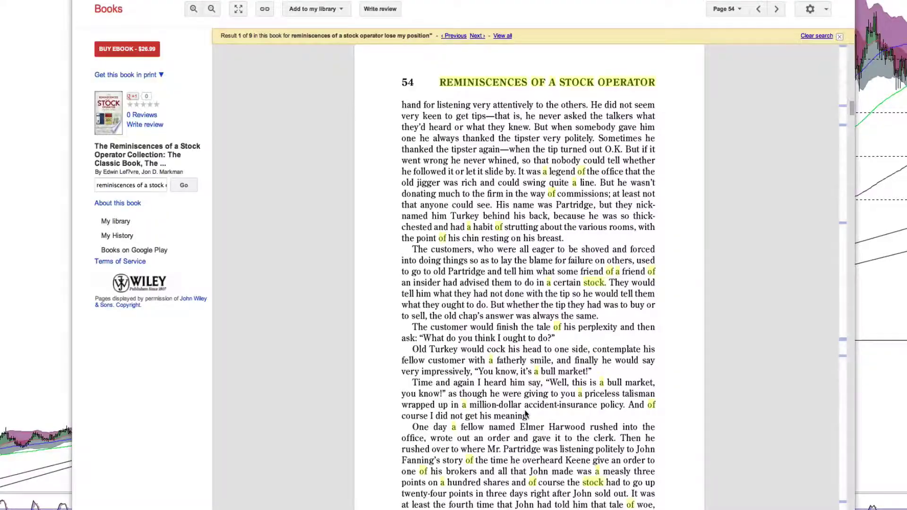
scroll(509, 366, down, 5)
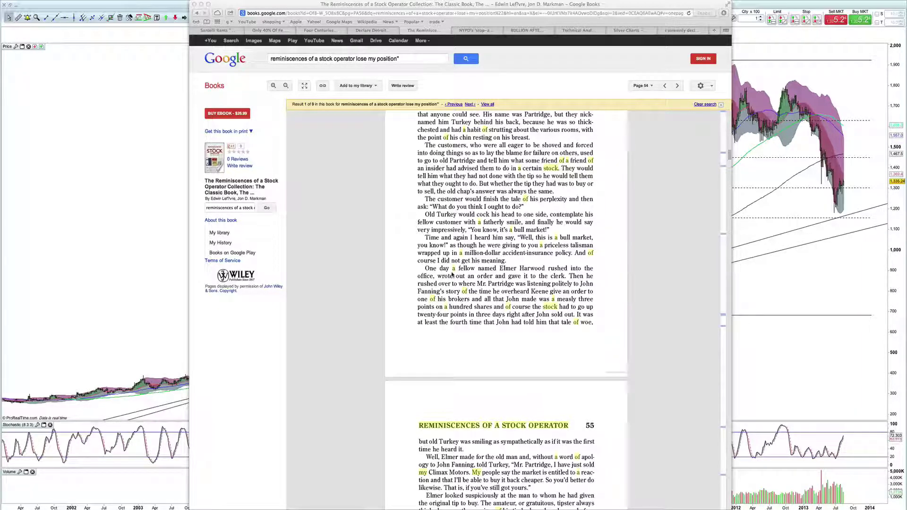
scroll(449, 288, down, 7)
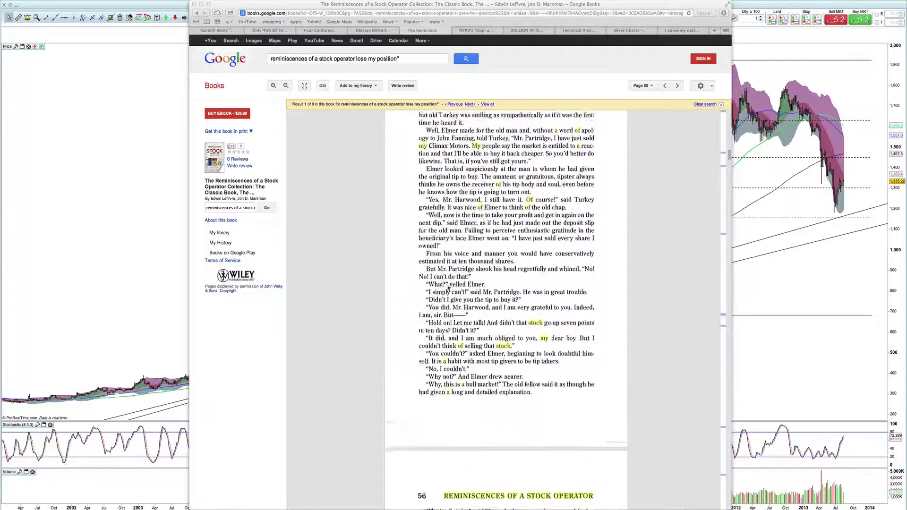
scroll(448, 289, up, 1)
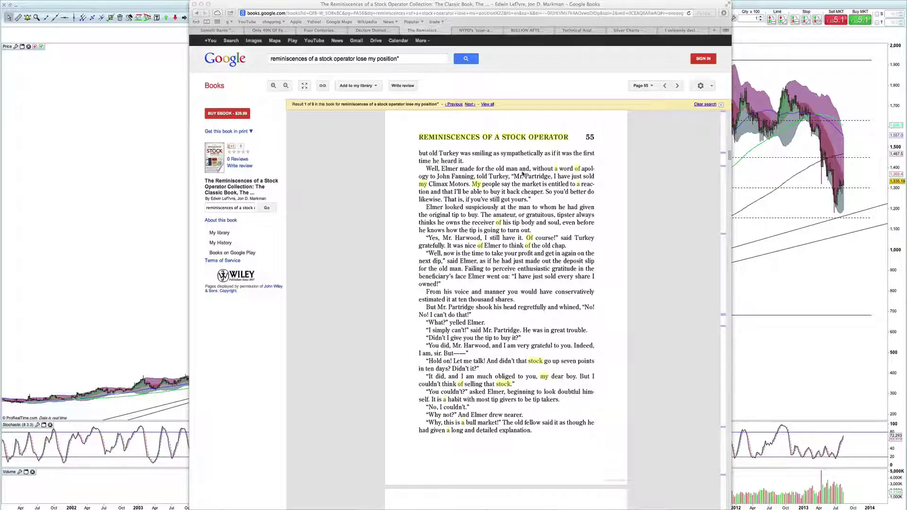
key(F1)
key(F1)
key(F1)
key(F1)
Step: Read the "lose my position" passage on page 56 and its continuation on page 57
scroll(515, 213, down, 10)
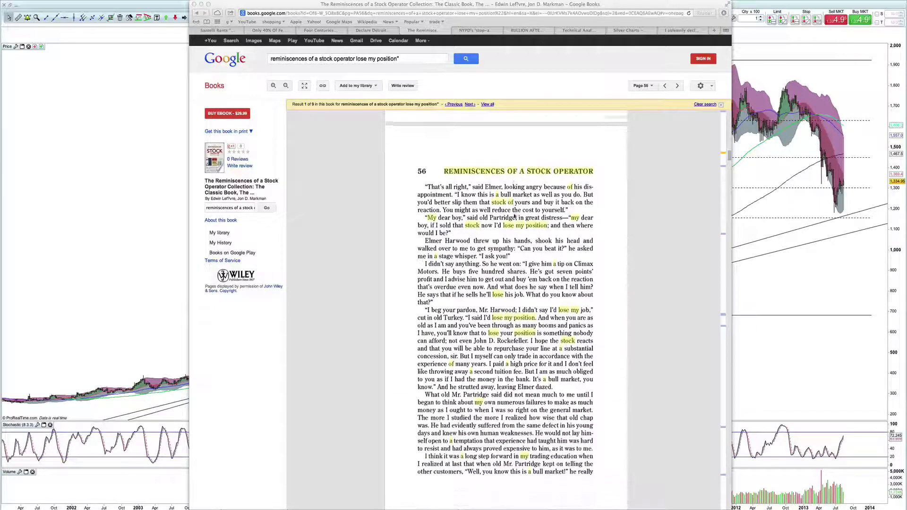
scroll(515, 216, down, 2)
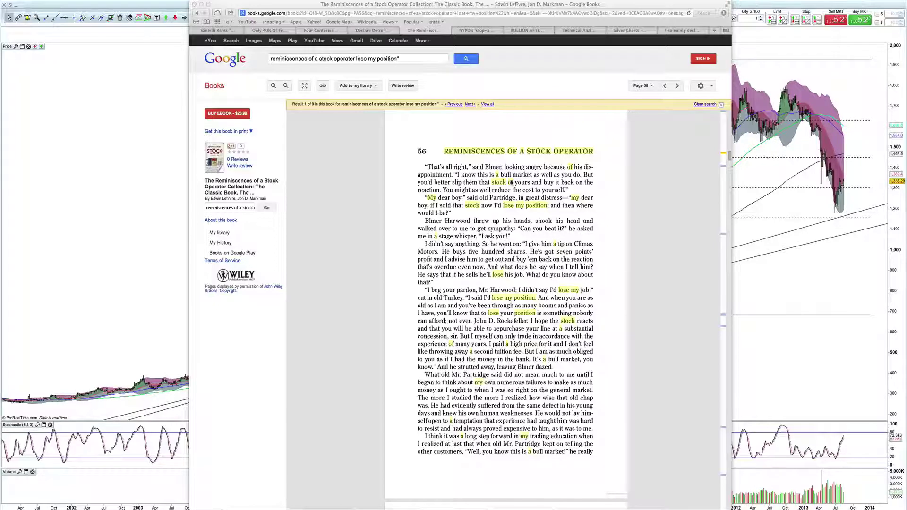
scroll(476, 309, down, 3)
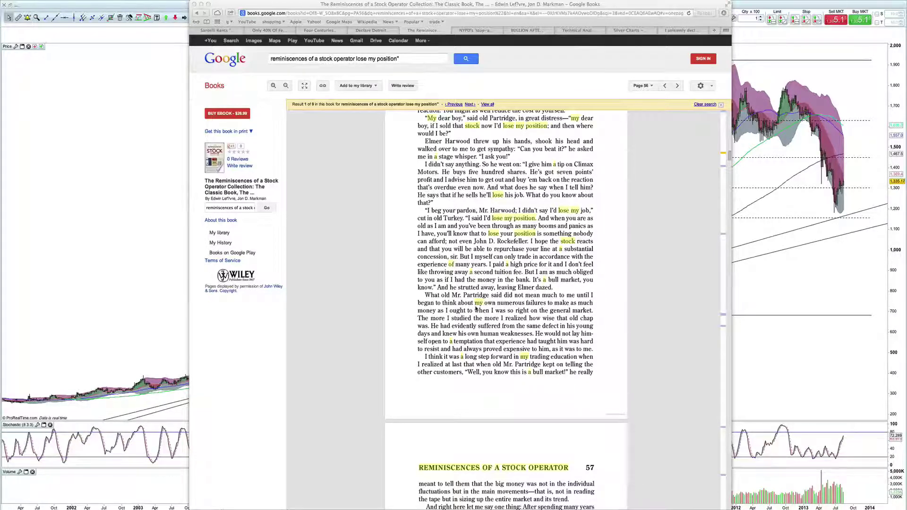
scroll(476, 309, down, 5)
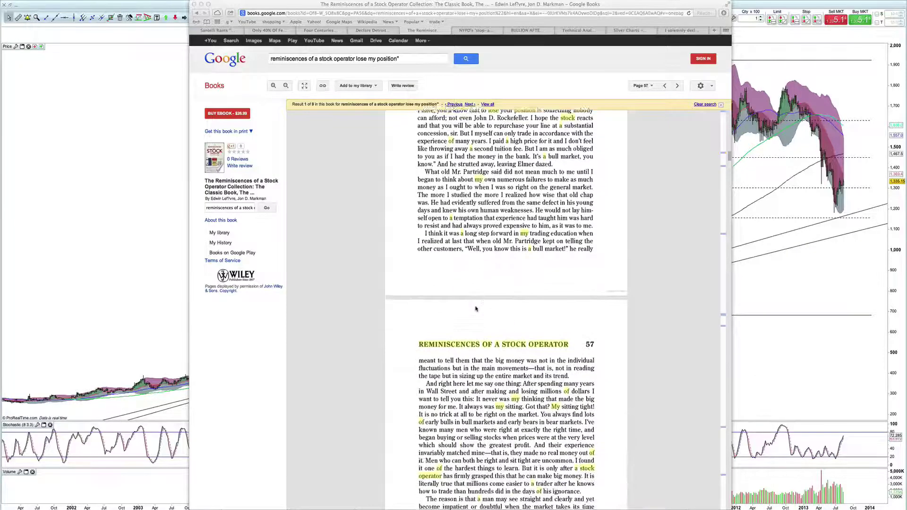
scroll(476, 309, down, 1)
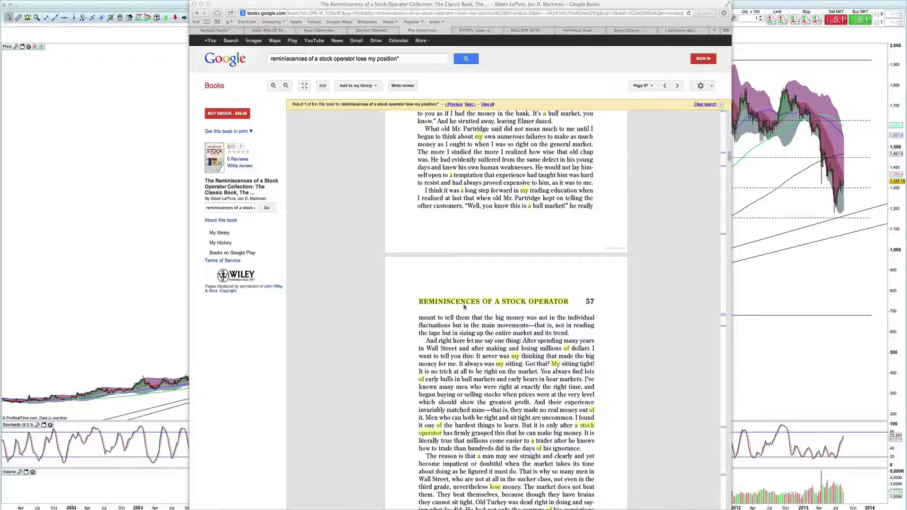
scroll(464, 306, up, 12)
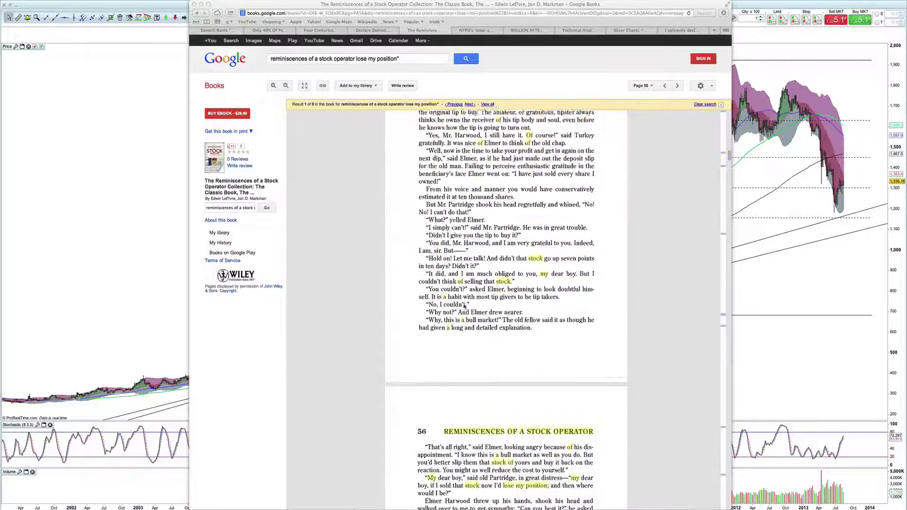
Step: Read old Turkey's reply about losing his position and Mr. Partridge's bull market lesson on page 56
scroll(464, 307, down, 12)
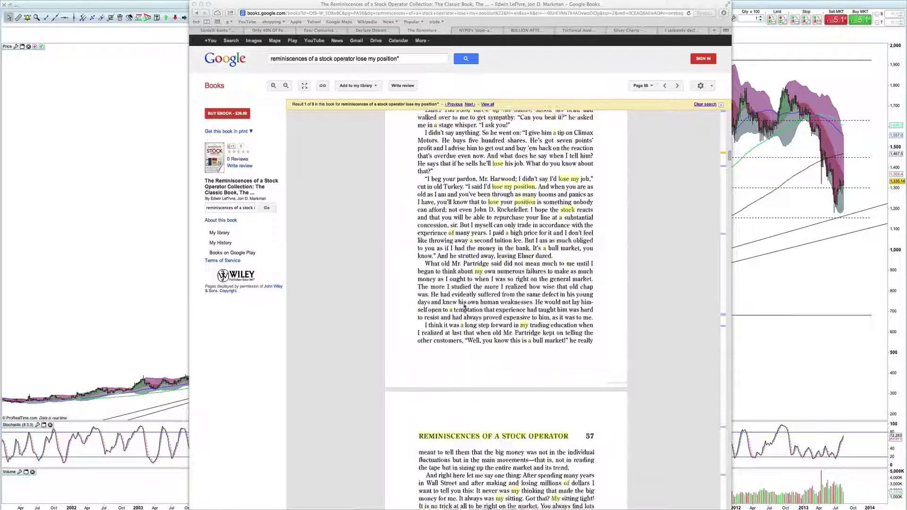
scroll(464, 306, up, 5)
scroll(464, 306, down, 4)
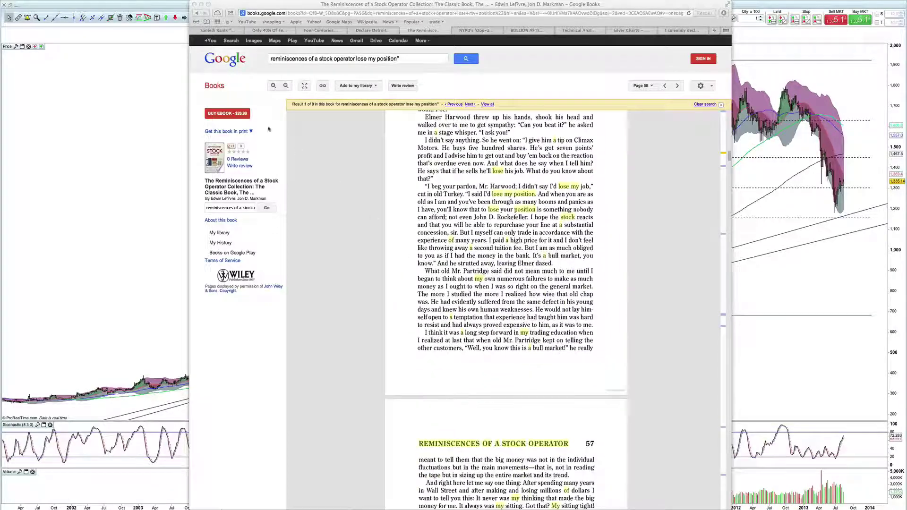
Step: Return to the weekly gold chart in ProRealTime and examine recent price against the 61.8% Fibonacci level and rising trendlines
click(201, 5)
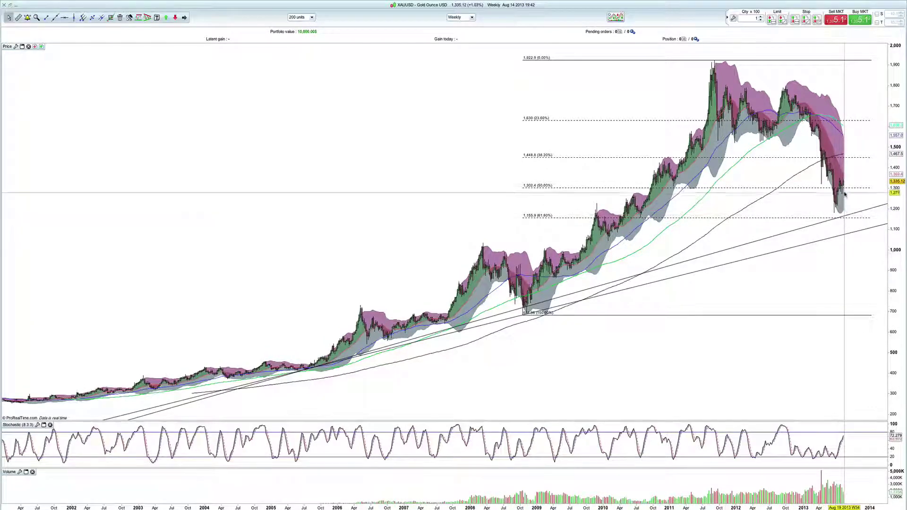
mouse_move(773, 219)
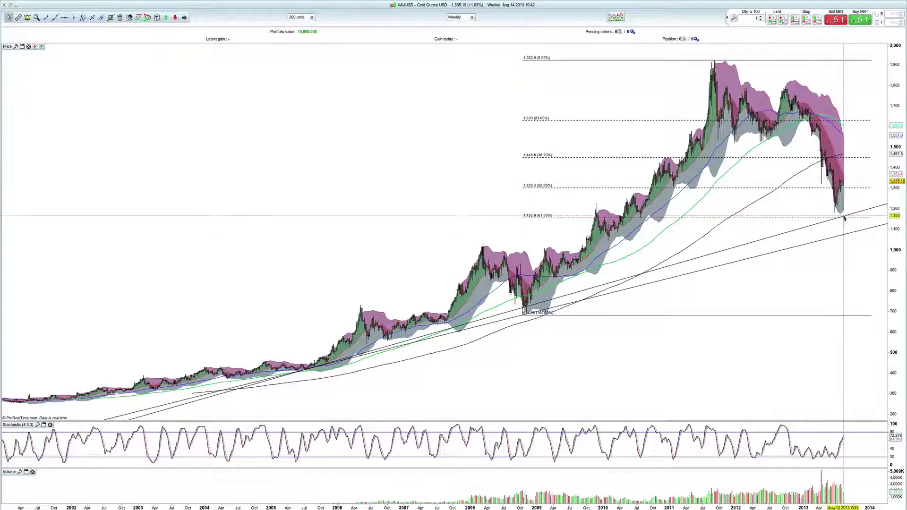
mouse_move(845, 218)
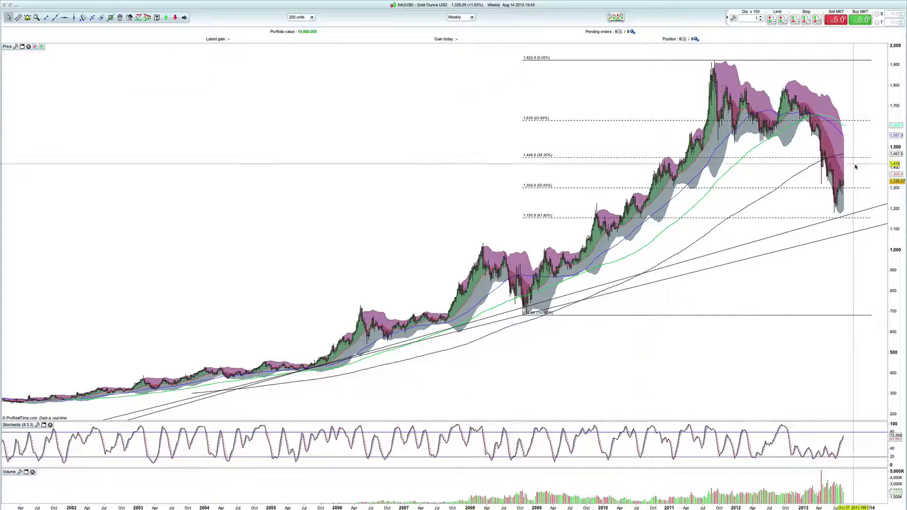
Step: Load USD/JPY Spot from the My List watchlist into the weekly chart window
drag(639, 168, 546, 142)
key(ctrl+Up)
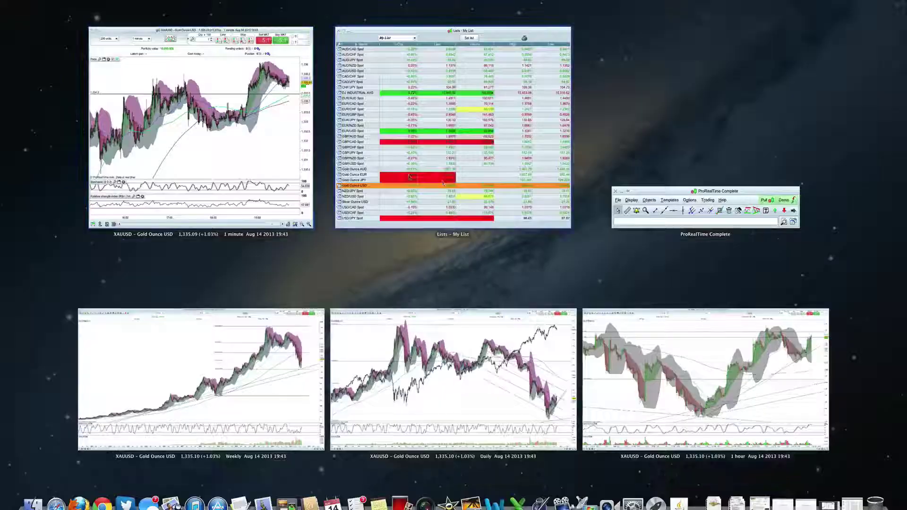
click(418, 167)
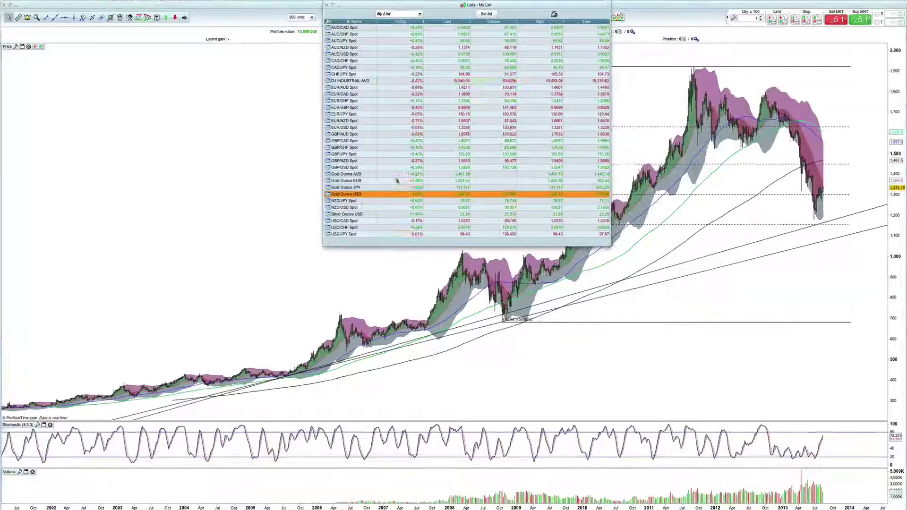
double_click(351, 234)
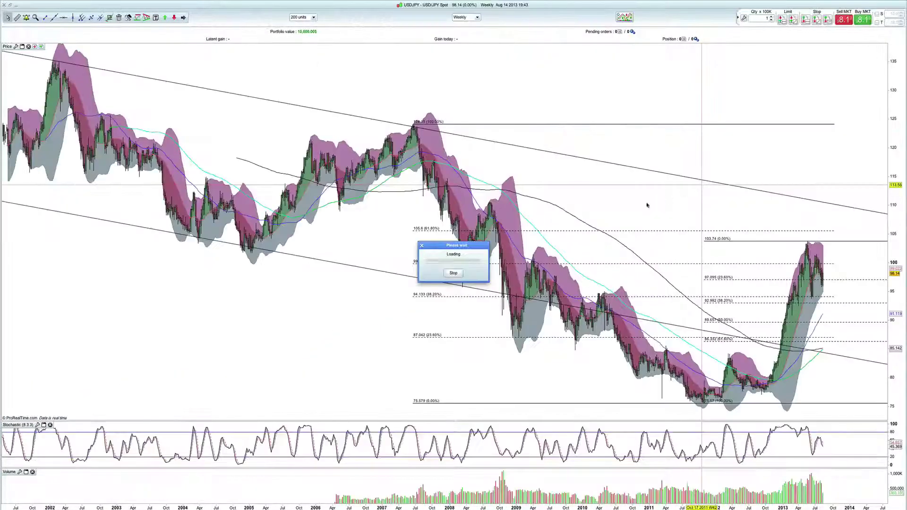
click(666, 194)
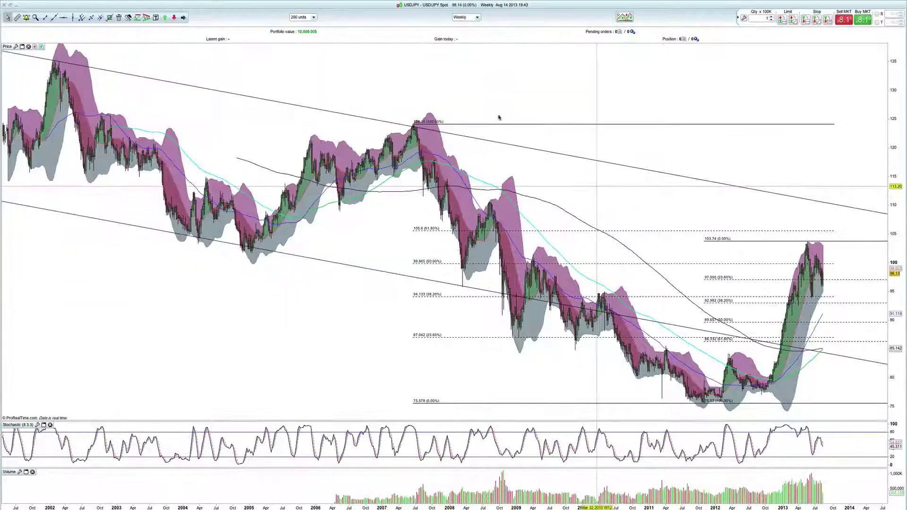
Step: Switch the USD/JPY chart to the daily timeframe and show its price history back to late 2010
click(476, 17)
click(473, 124)
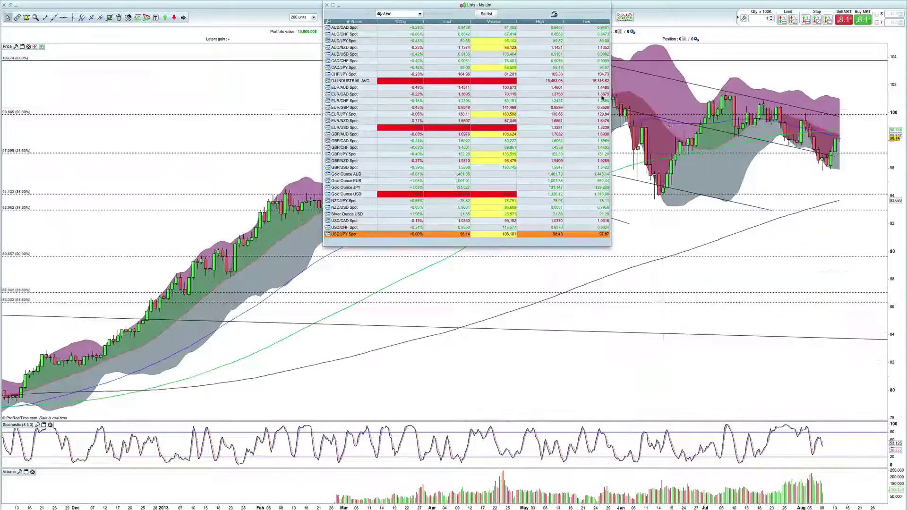
click(689, 255)
scroll(690, 256, down, 5)
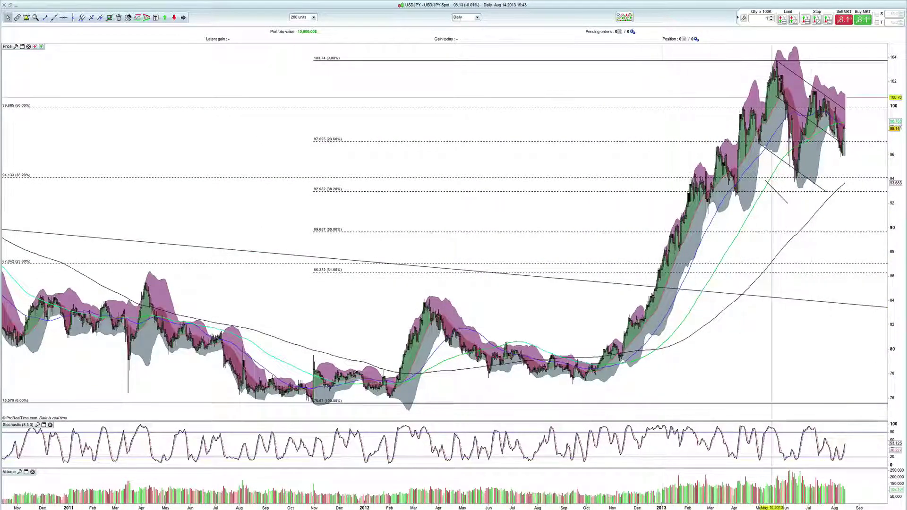
Step: View USD/JPY on the weekly timeframe and on the monthly timeframe back to the early 1980s
click(476, 17)
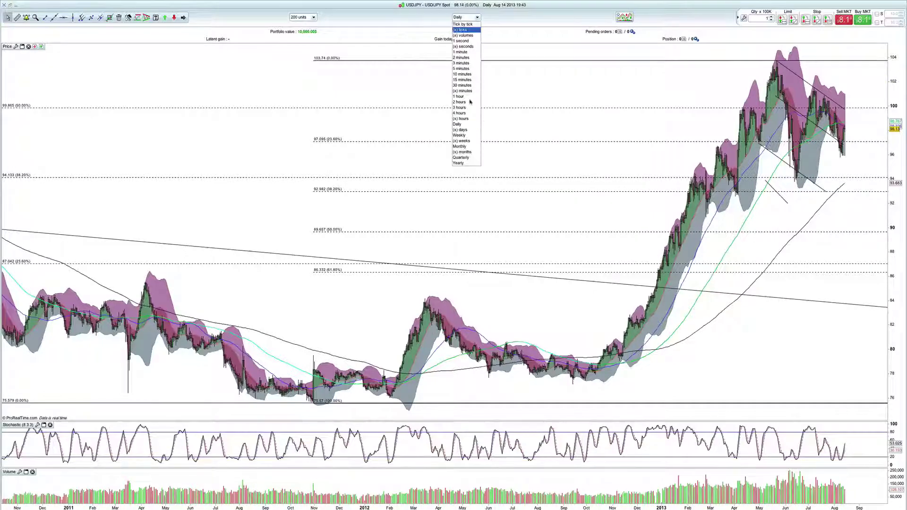
click(467, 135)
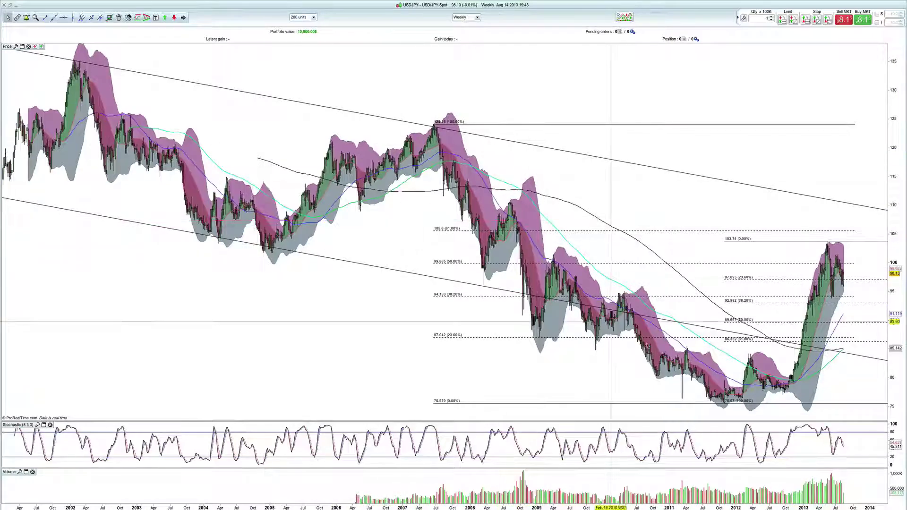
click(477, 17)
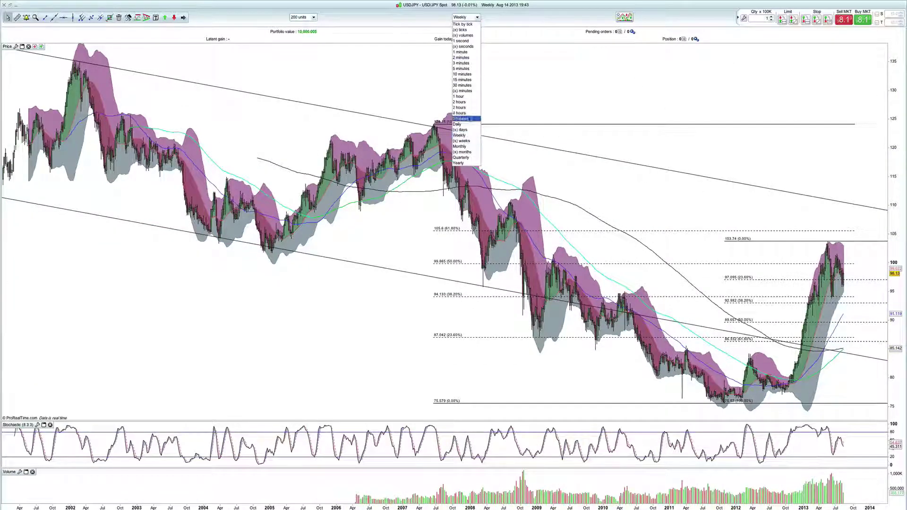
click(466, 147)
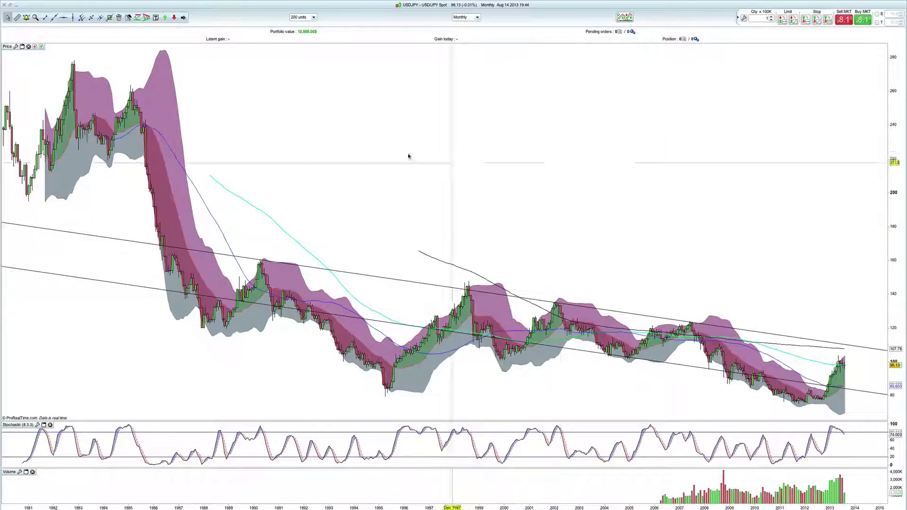
Step: Load Gold Ounce USD from My List, view its monthly history, and set the chart to the weekly timeframe
key(ctrl+Down)
click(358, 198)
double_click(358, 195)
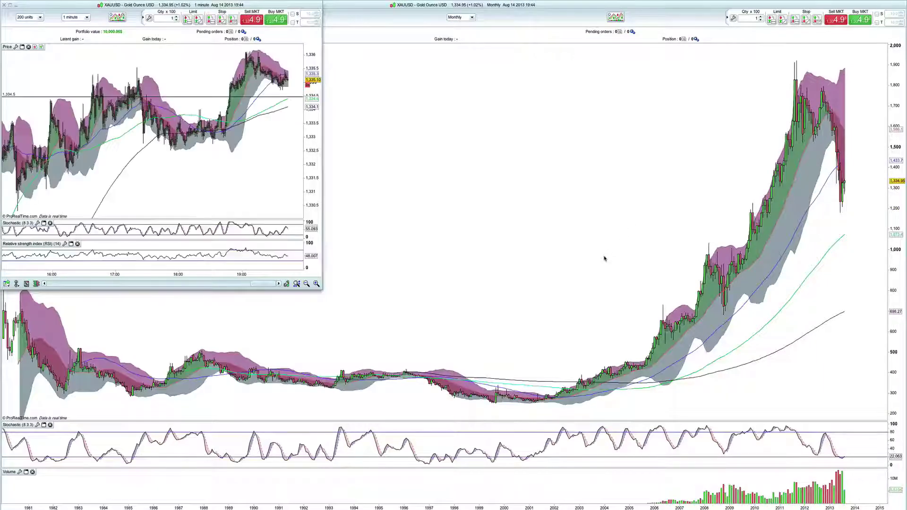
click(599, 263)
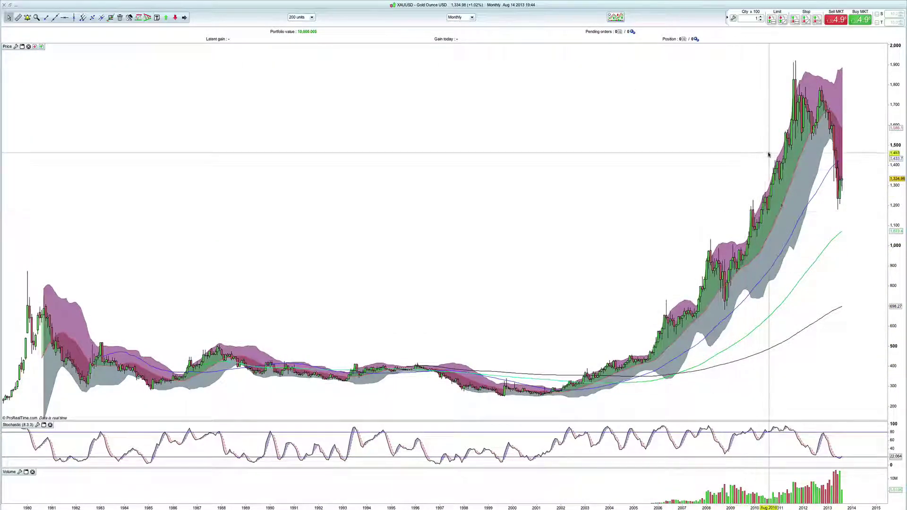
click(471, 17)
click(460, 136)
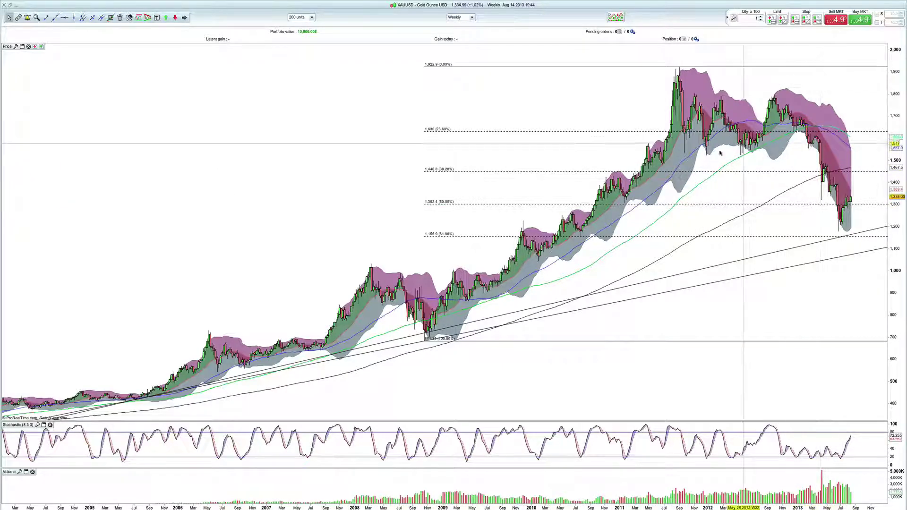
Step: Bring up the daily gold chart with the Dow Jones overlay and show its price history back to 2010
key(ctrl+Down)
click(461, 339)
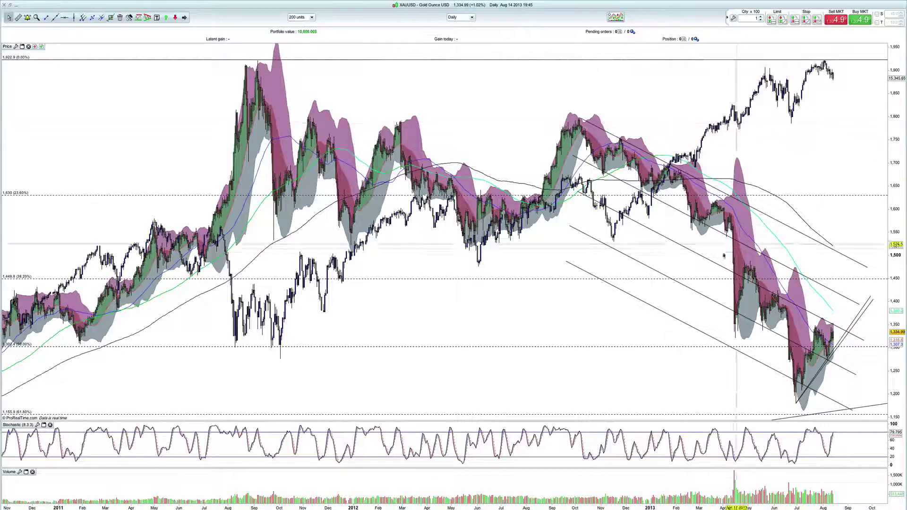
scroll(634, 248, down, 3)
key(ctrl+Up)
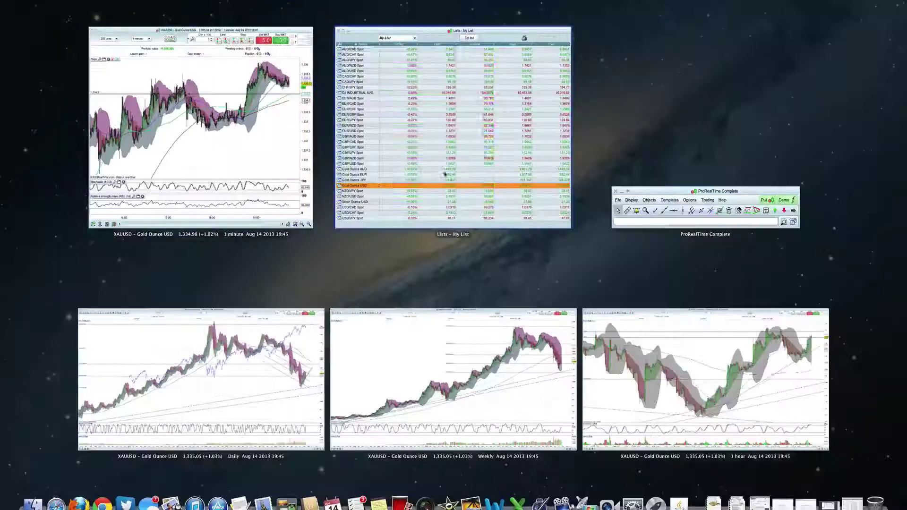
key(ctrl+Up)
scroll(475, 161, up, 2)
scroll(476, 162, up, 1)
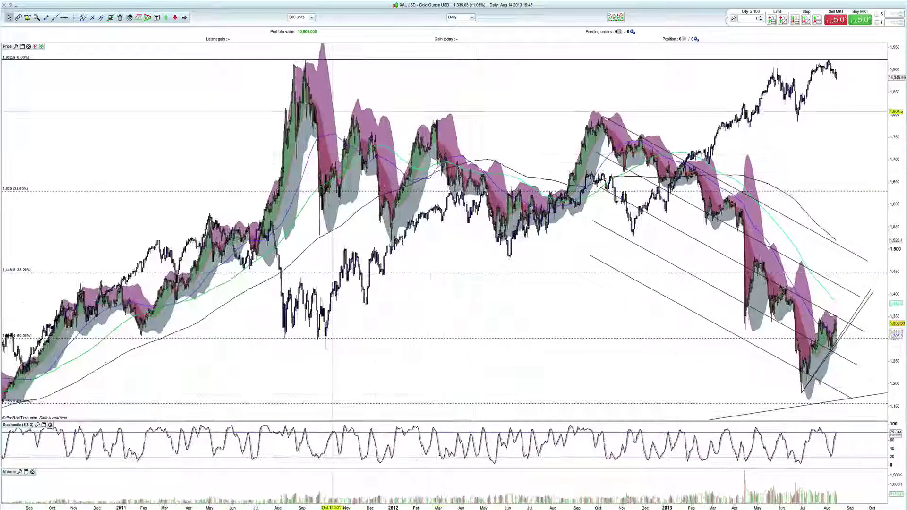
Step: Switch to the browser window with the Zero Hedge article Santelli Rants "All Roads Lead To The Fed" and locate its CNBC video
key(ctrl+Up)
key(ctrl+Up)
key(ctrl+Up)
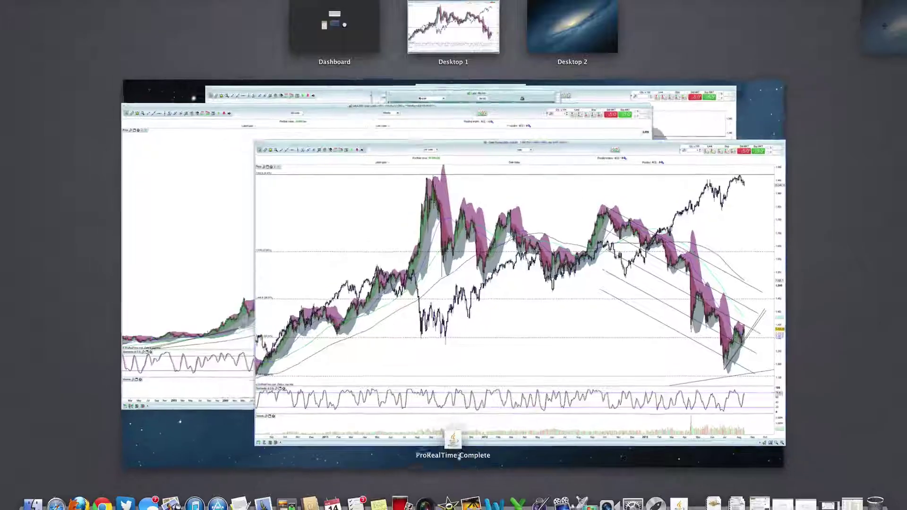
key(ctrl+Up)
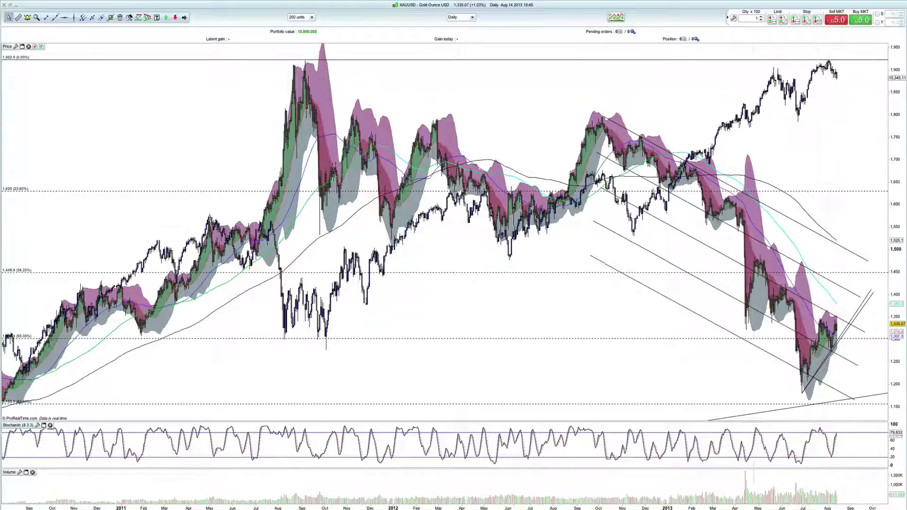
key(ctrl+Up)
key(ctrl+Up)
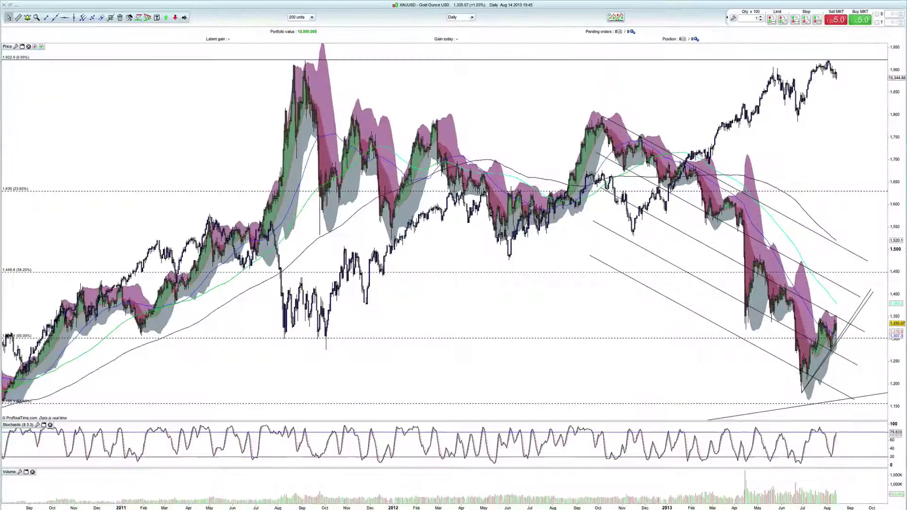
click(853, 496)
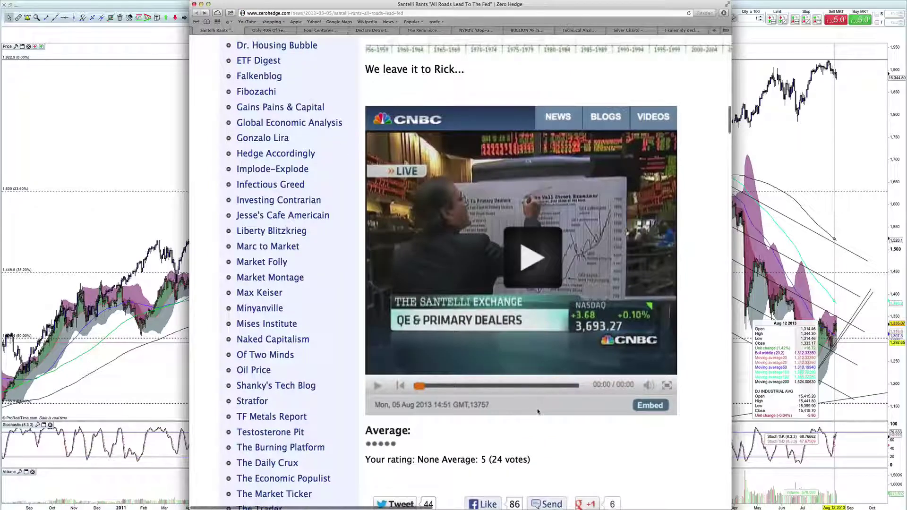
scroll(538, 402, down, 3)
scroll(537, 412, up, 2)
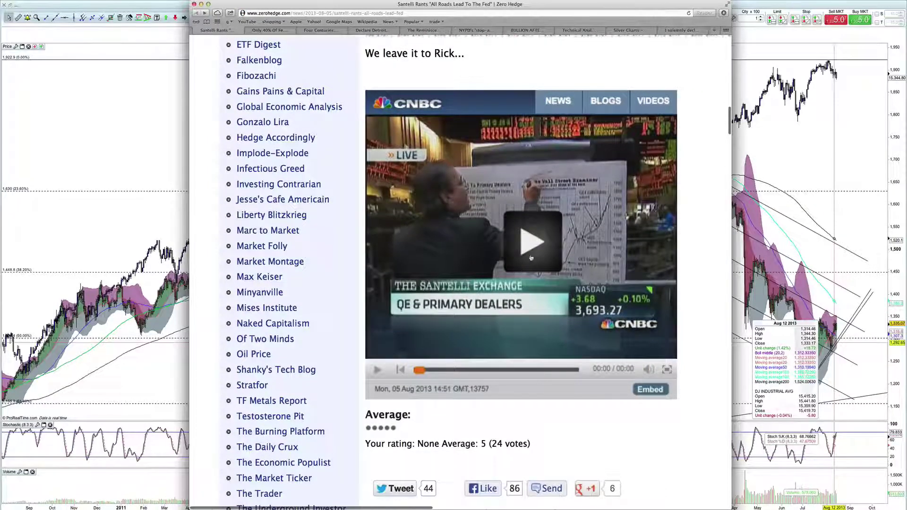
Step: Play the QE & Primary Dealers video from about 1:19 with the volume raised, and pause it at 2:43 on the chart
click(528, 231)
drag(421, 374, 478, 381)
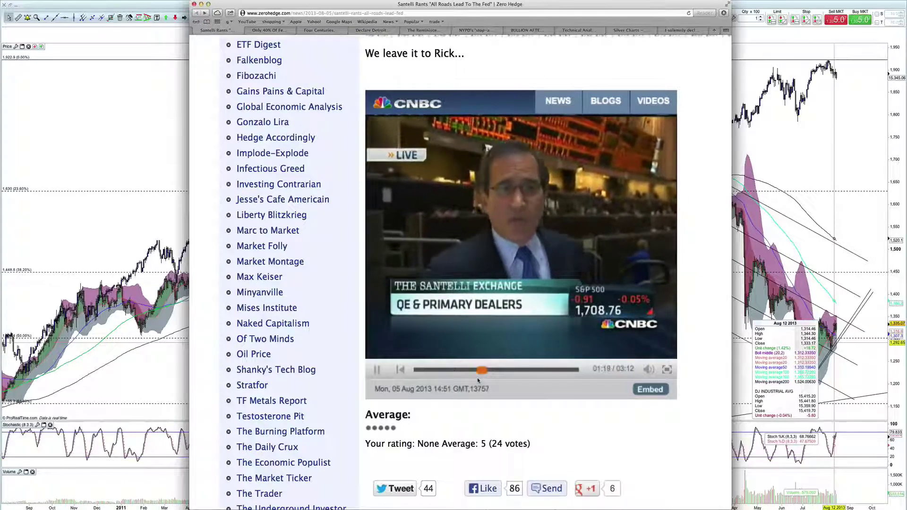
key(XF86AudioRaiseVolume)
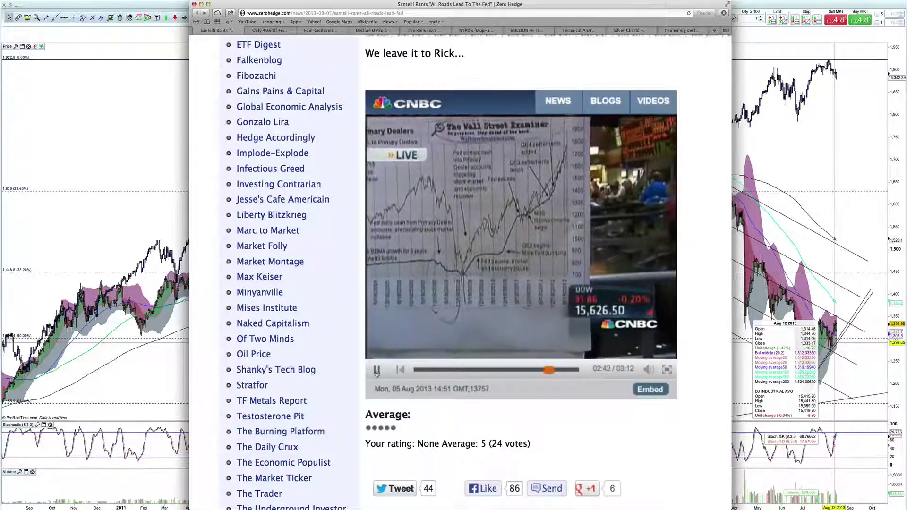
click(376, 371)
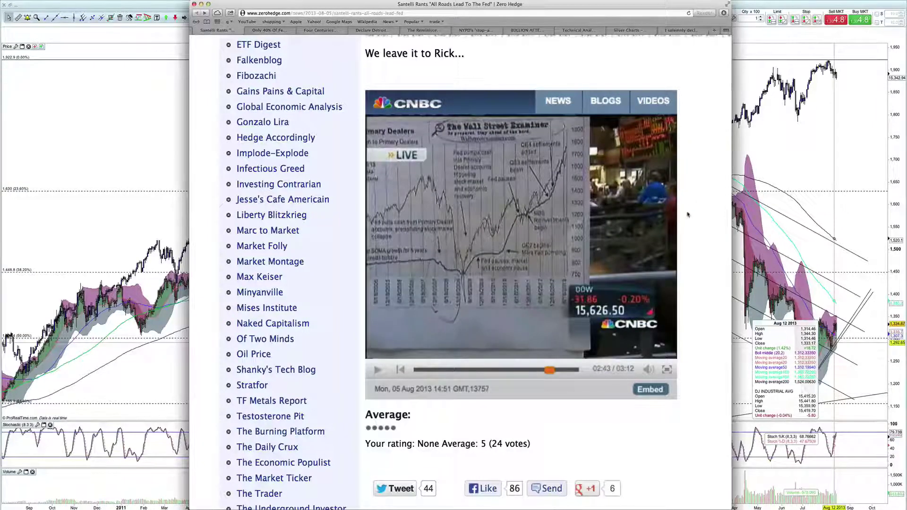
Step: Return to the daily gold chart in ProRealTime and compare gold with the Dow Jones overlay
click(780, 226)
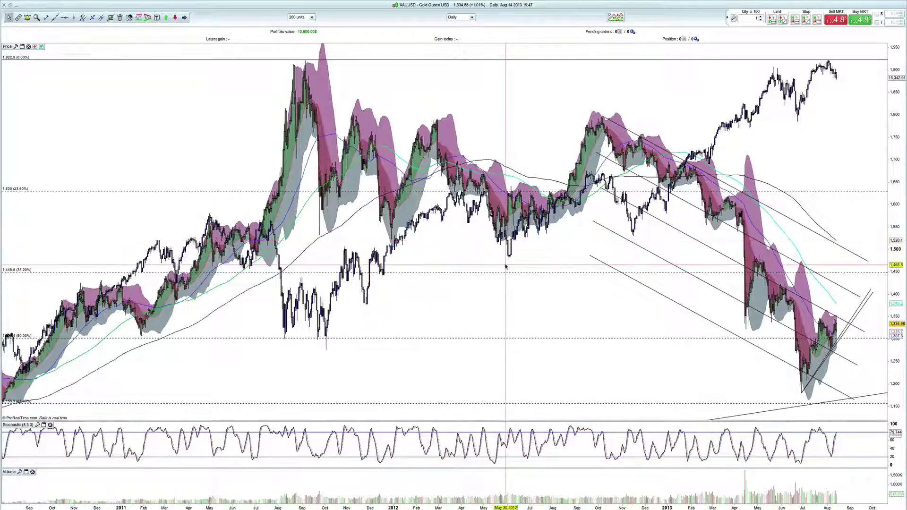
mouse_move(506, 267)
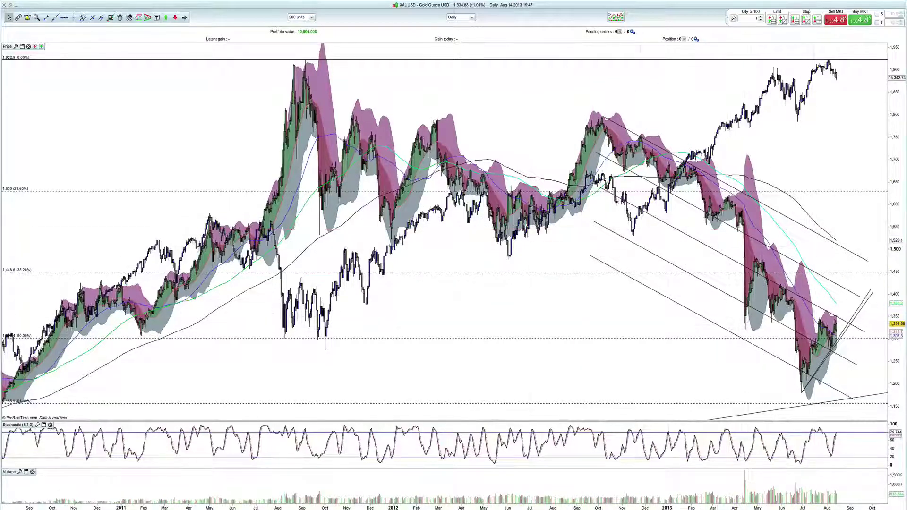
key(ctrl+Up)
click(480, 210)
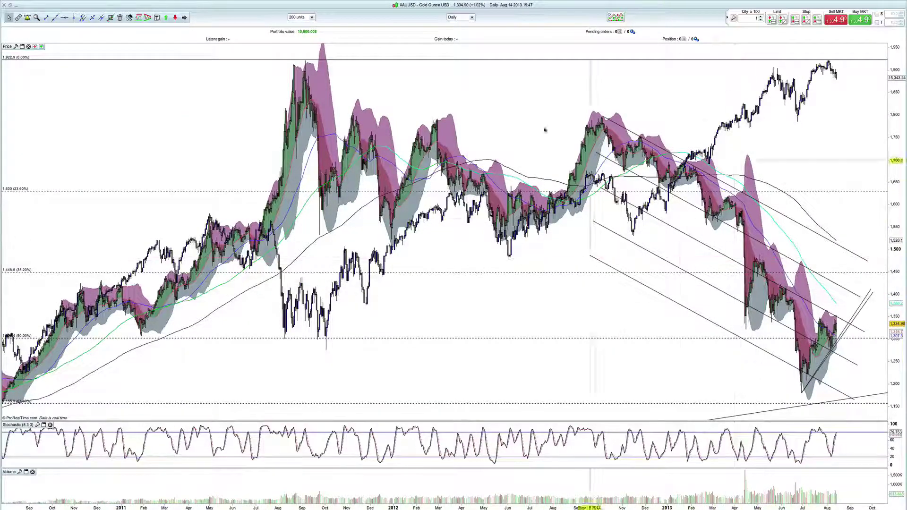
Step: View gold with the Dow Jones overlay on the weekly timeframe, and return the chart to daily with a longer price history
click(471, 17)
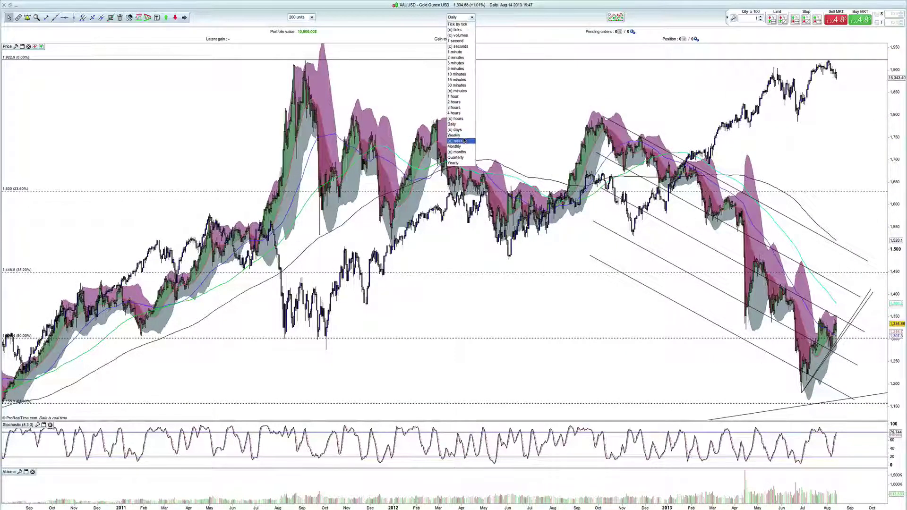
click(466, 136)
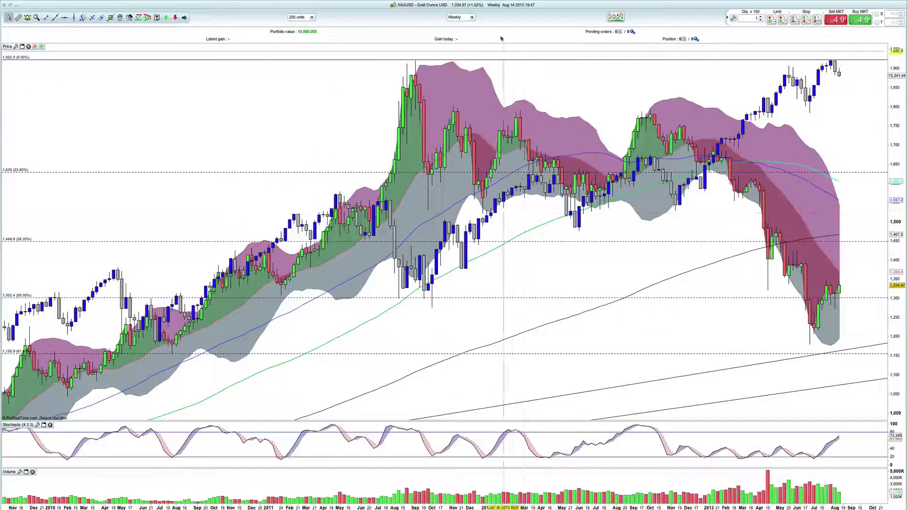
click(467, 17)
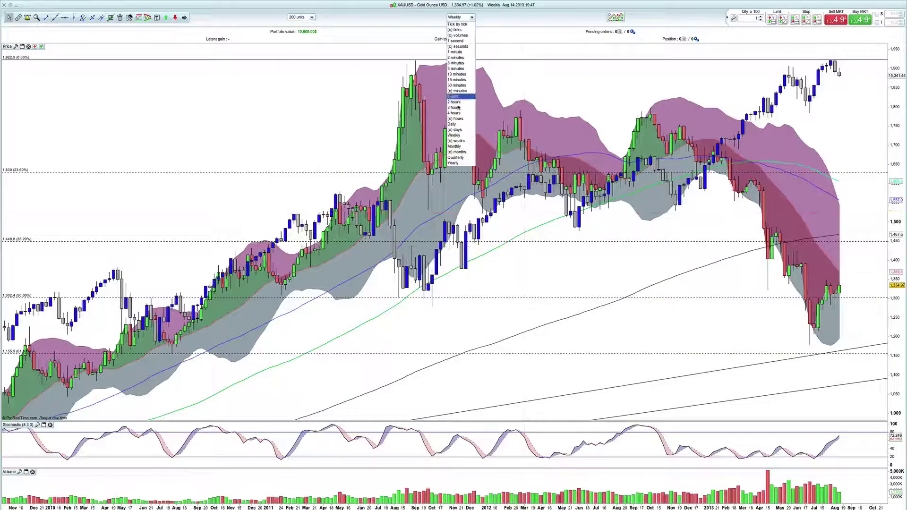
click(460, 124)
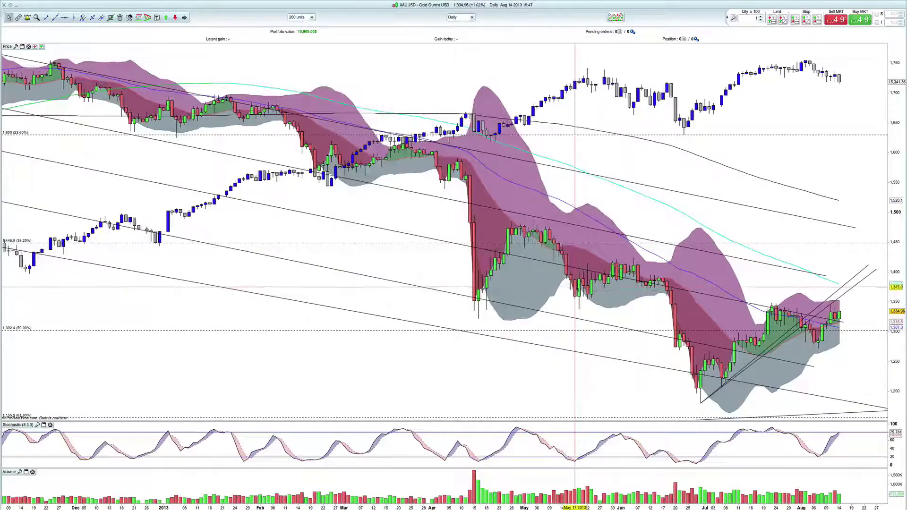
scroll(567, 283, down, 5)
Step: Switch to the Safari window with the Zero Hedge article and its CNBC video
key(ctrl+Up)
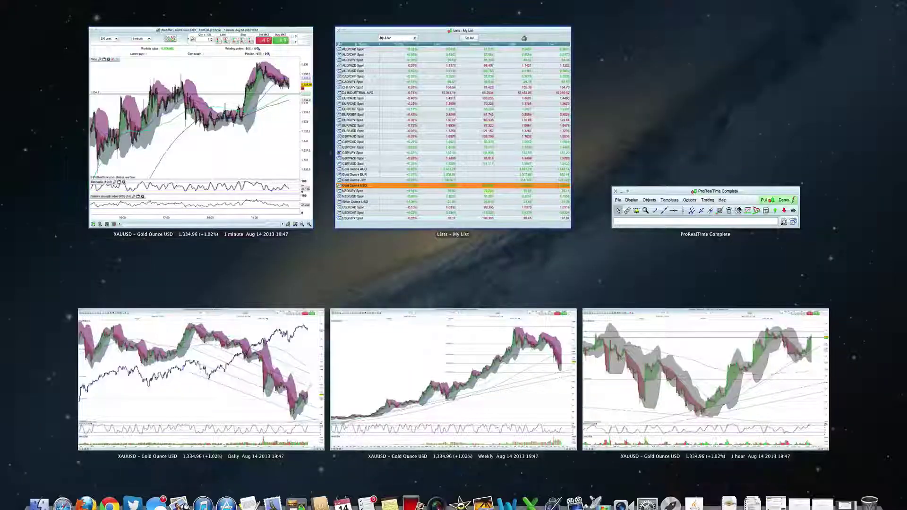
key(ctrl+Up)
key(ctrl+Up)
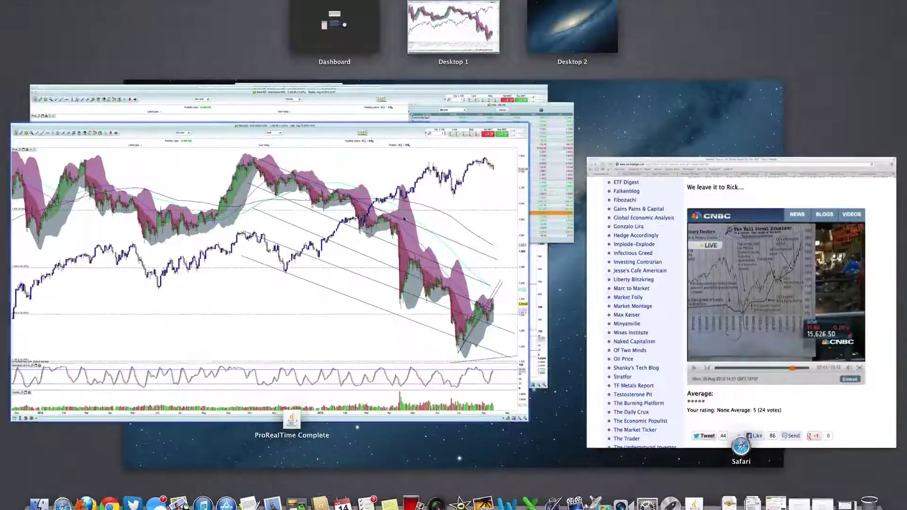
key(ctrl+Up)
key(ctrl+Up)
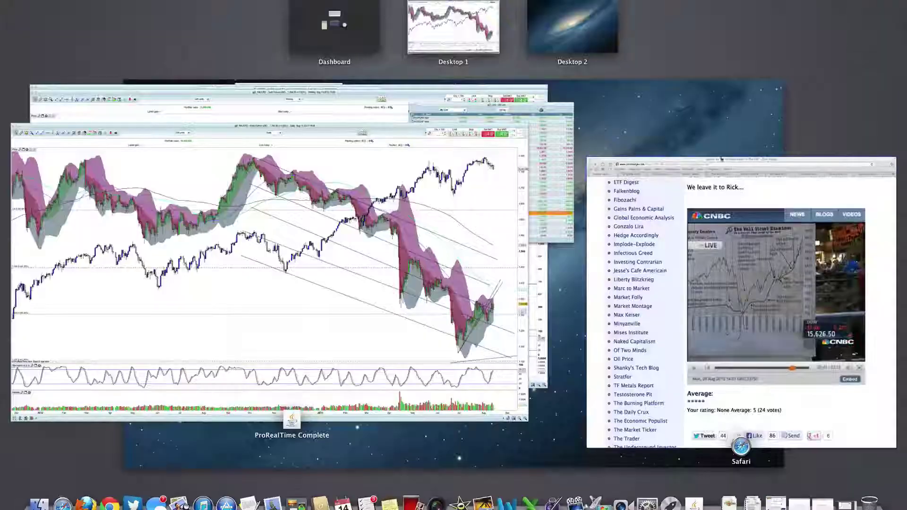
click(724, 304)
Step: Search the web for gold against the balance sheet in a new tab and open Macrotrends' Fed Balance Sheet vs. Gold Price chart
click(682, 30)
key(super+t)
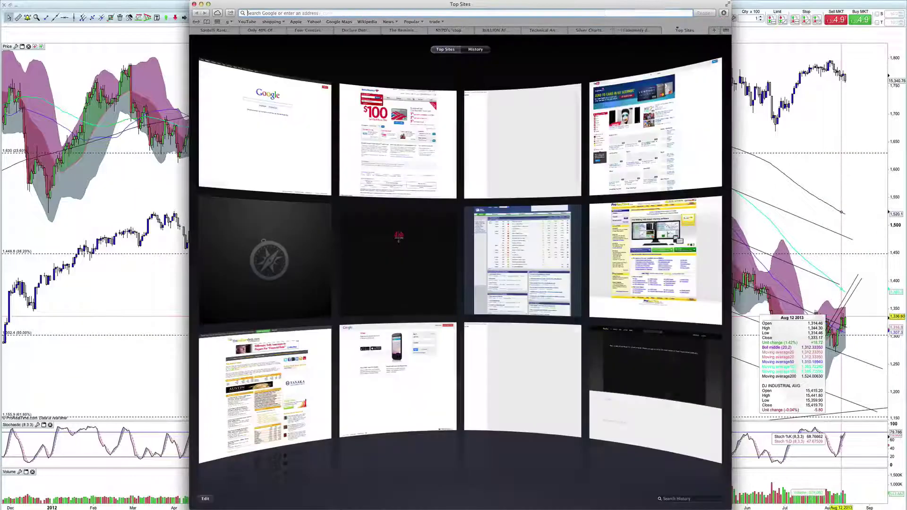
text(gold )
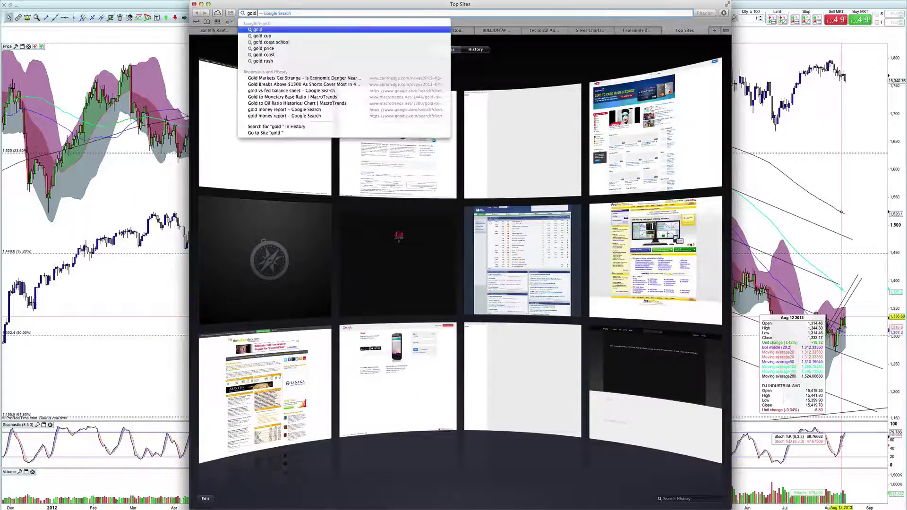
text(balance she)
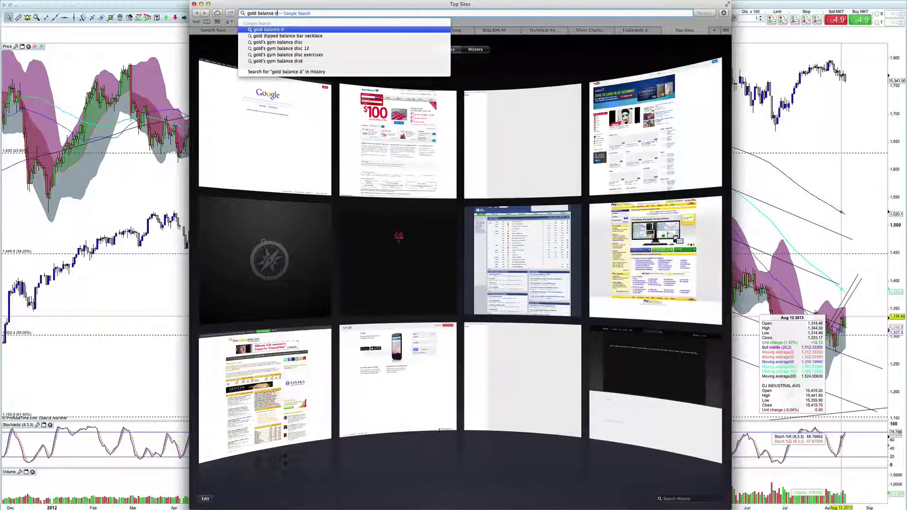
text(et)
key(Return)
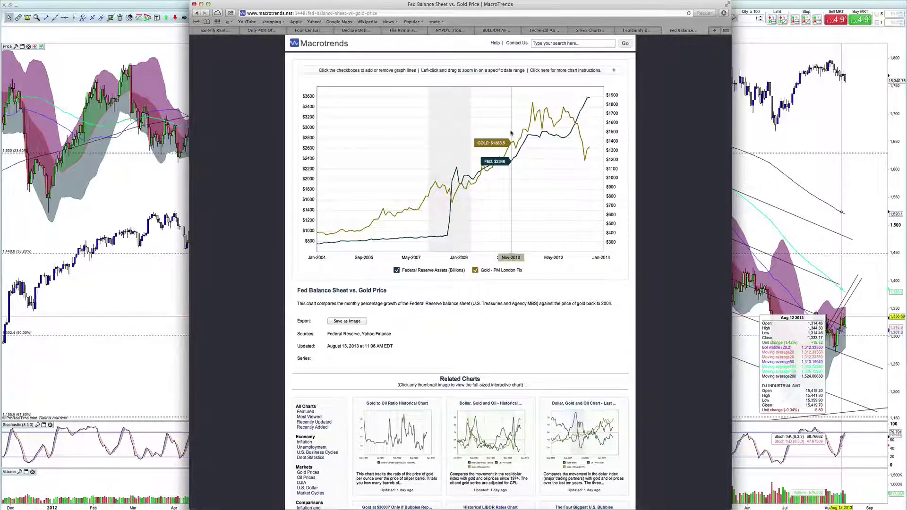
Step: Return to ProRealTime, bring up the weekly gold chart, and examine its price history against the Fibonacci levels
click(733, 135)
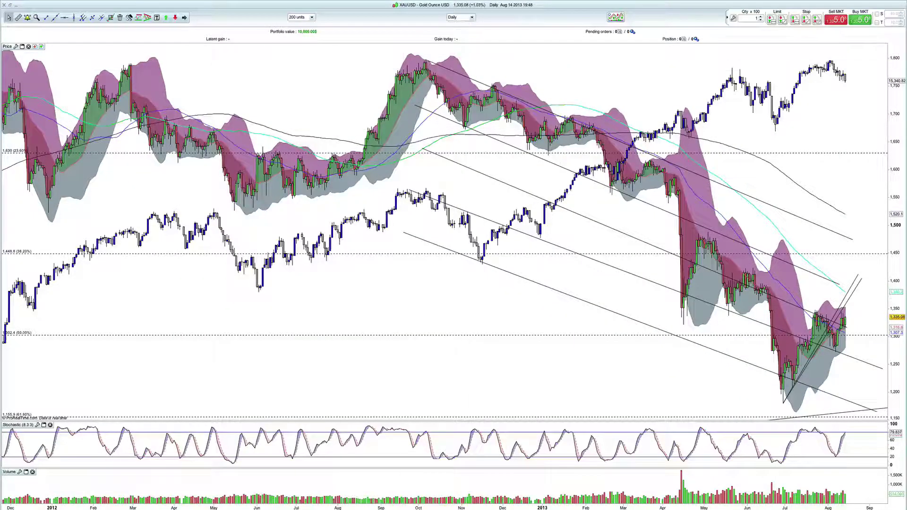
key(ctrl+Down)
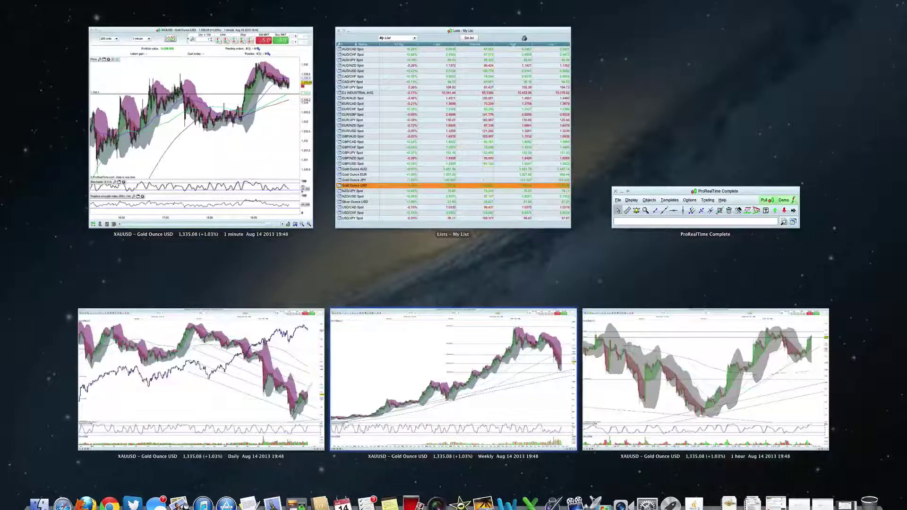
key(Return)
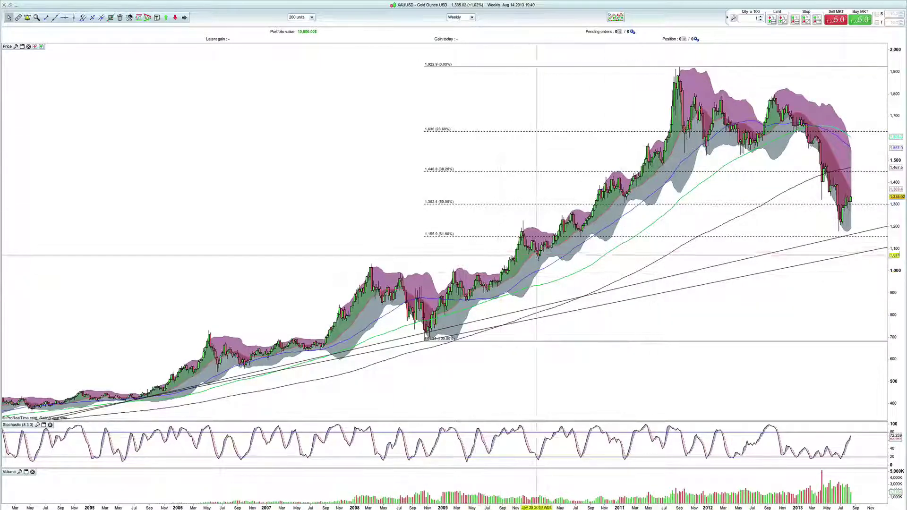
scroll(618, 247, down, 3)
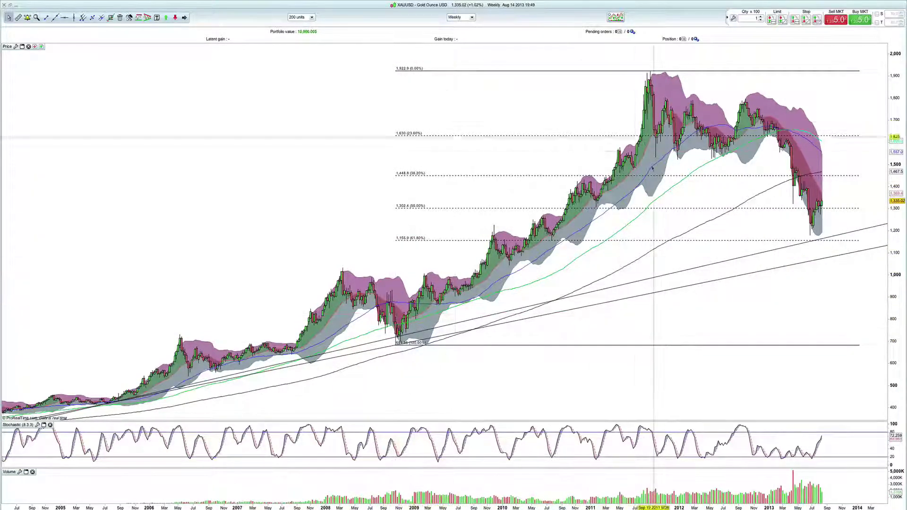
scroll(614, 286, down, 10)
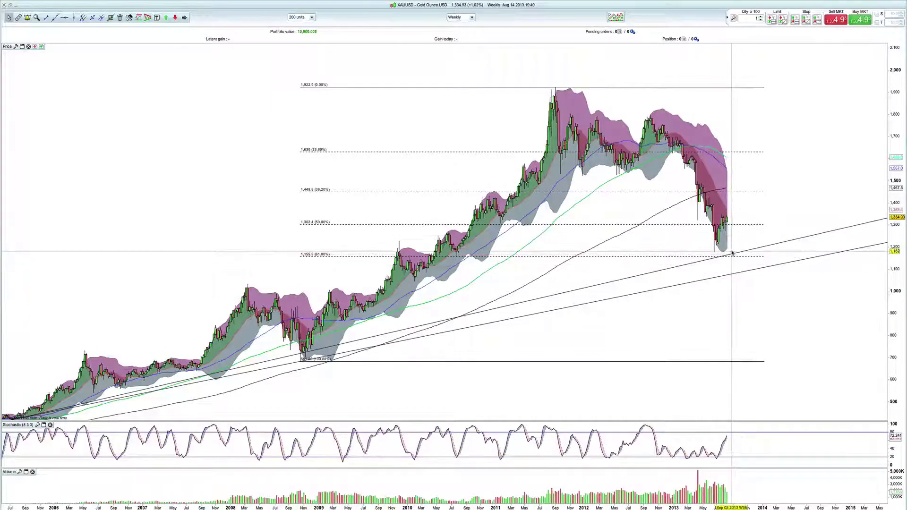
mouse_move(732, 254)
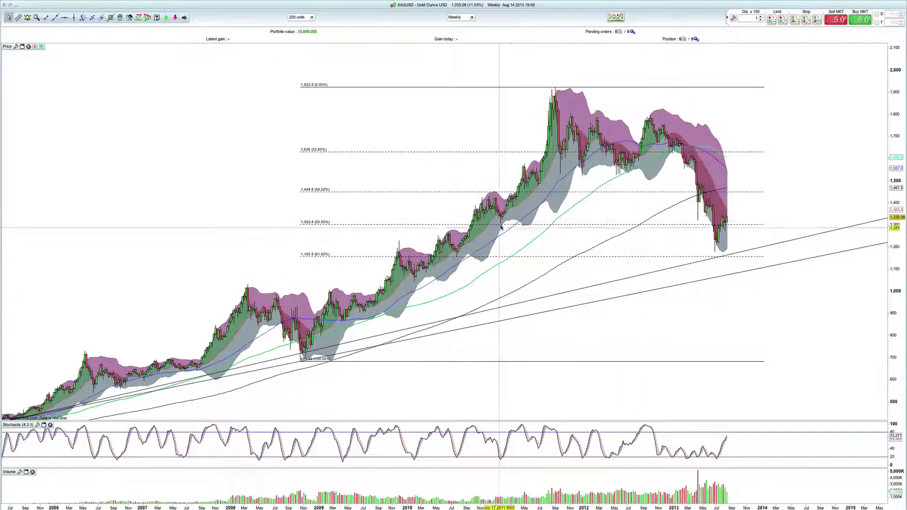
mouse_move(503, 226)
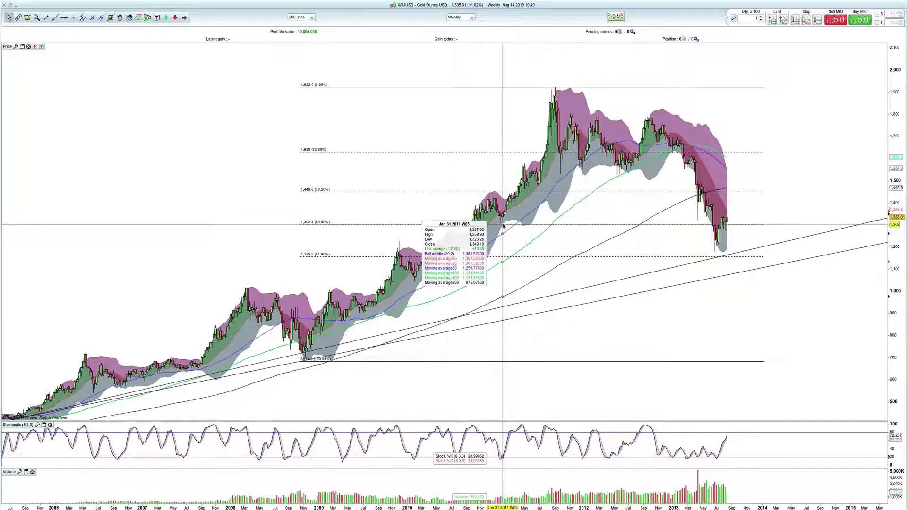
Step: Bring the weekly gold chart back to the front and examine prices since 2008 against the 61.8% retracement and rising trendlines
key(ctrl+Up)
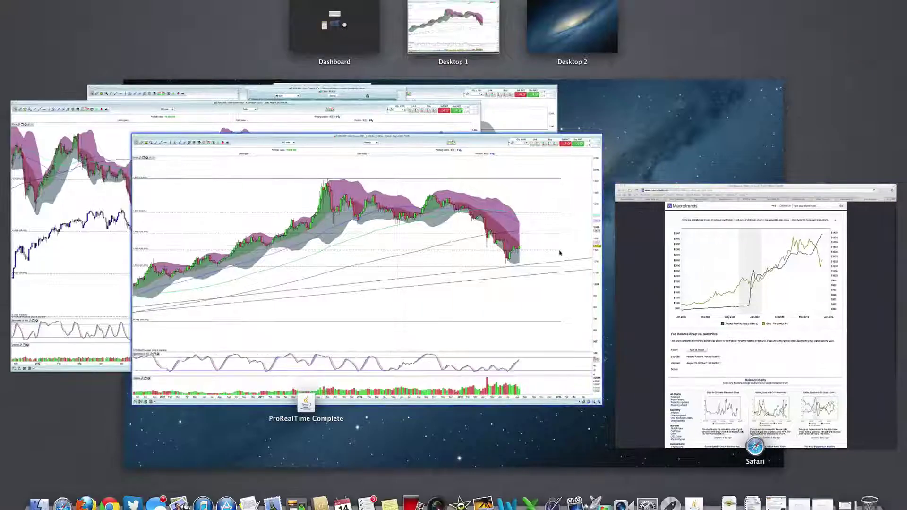
click(560, 253)
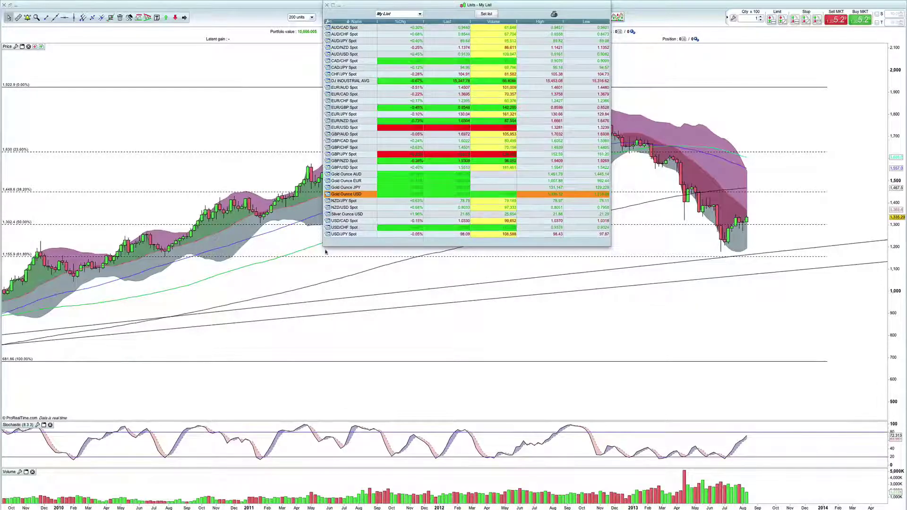
click(323, 265)
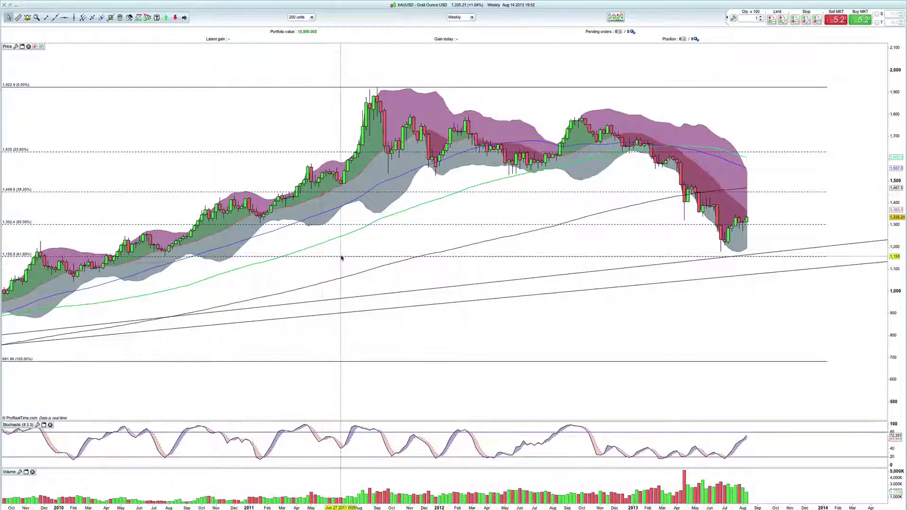
scroll(348, 259, down, 2)
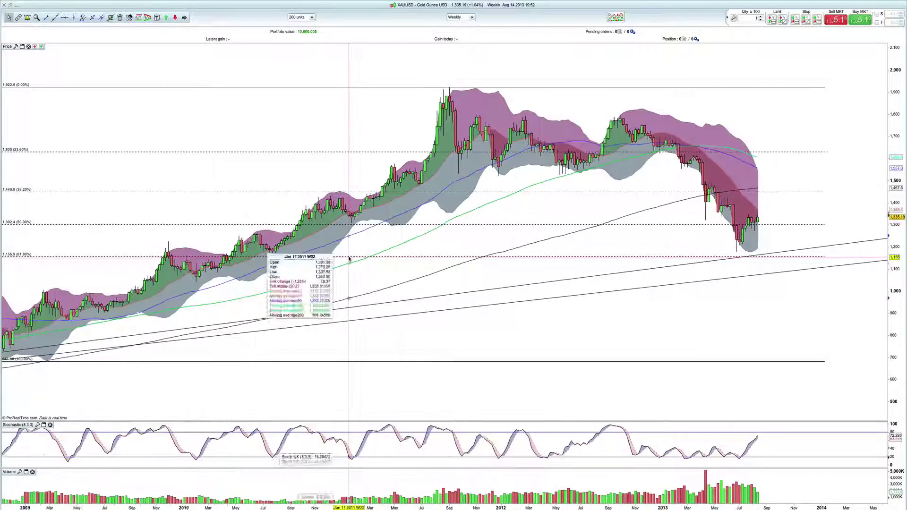
scroll(352, 258, down, 2)
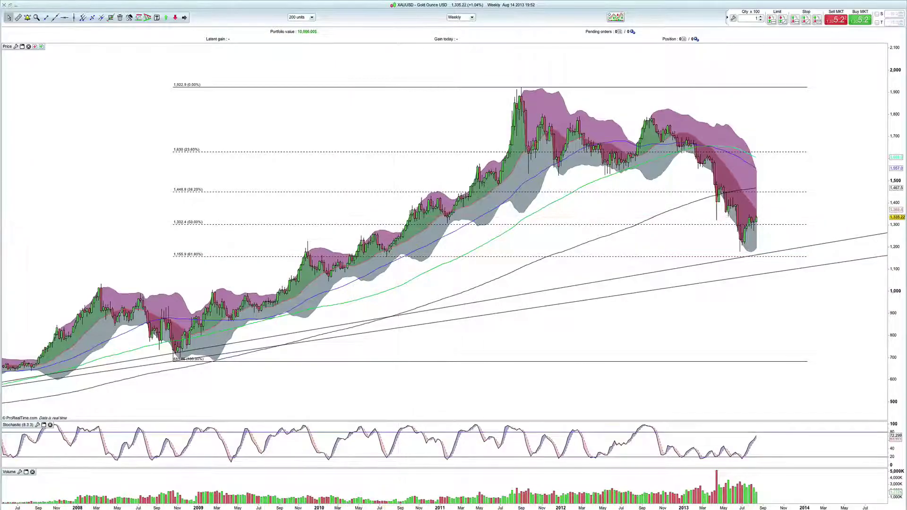
key(ctrl+Up)
key(ctrl+Up)
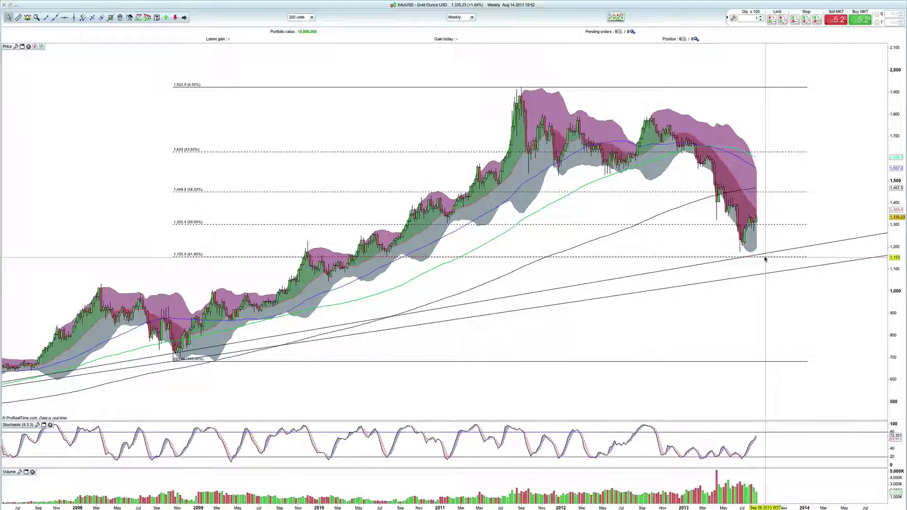
mouse_move(765, 259)
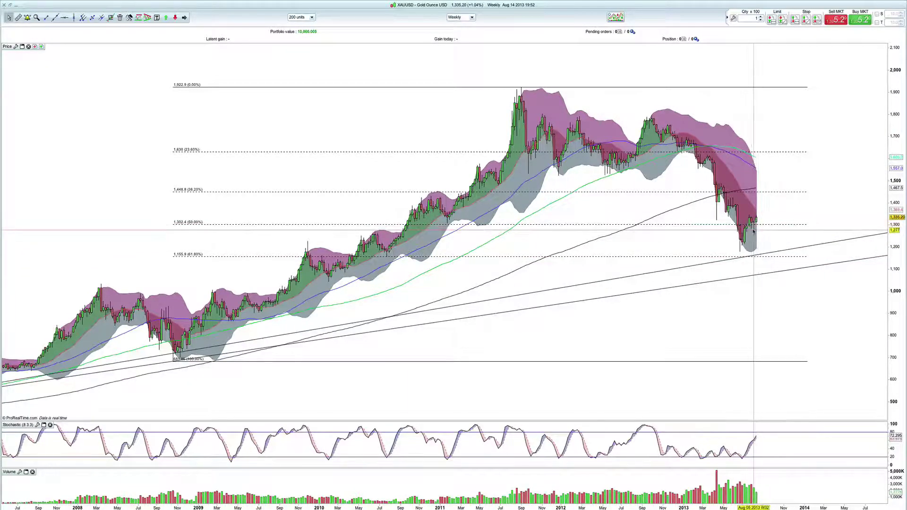
mouse_move(754, 231)
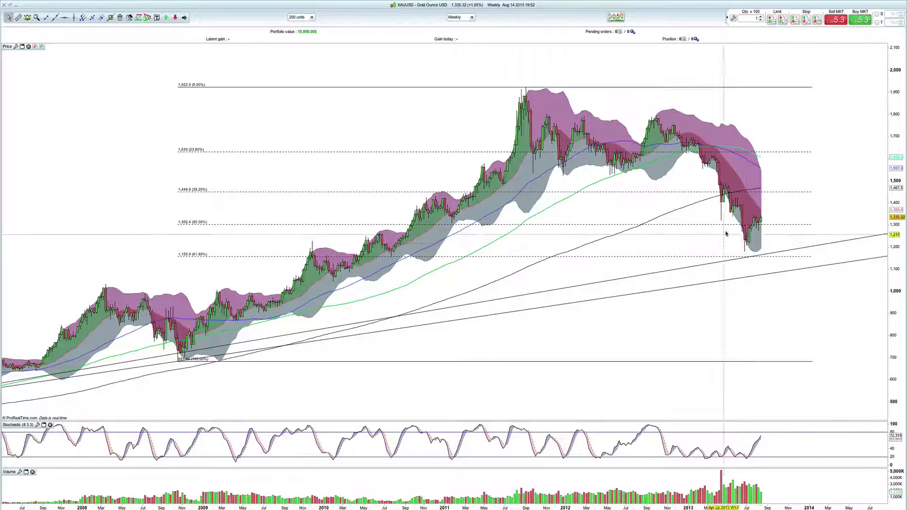
Step: Draw a horizontal line across the weekly gold chart at about 1,349, just above the latest candles
key(ctrl+Up)
click(489, 230)
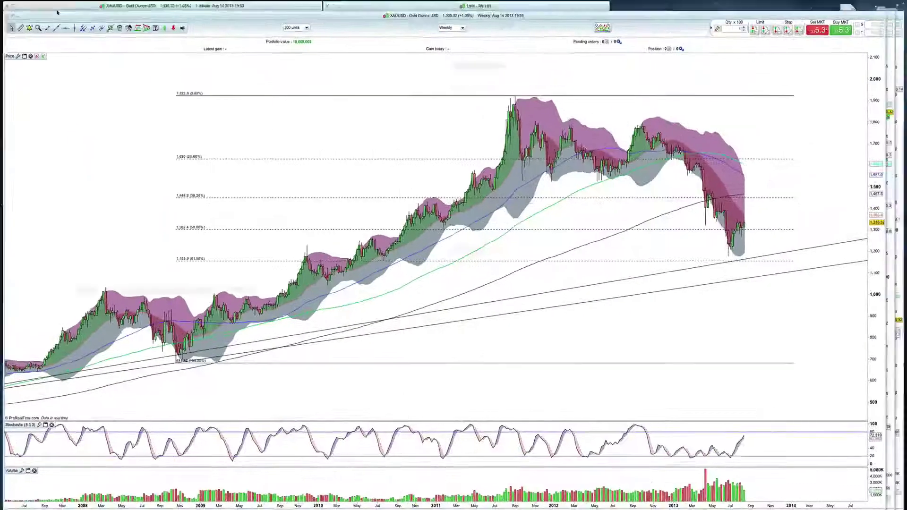
key(ctrl+Down)
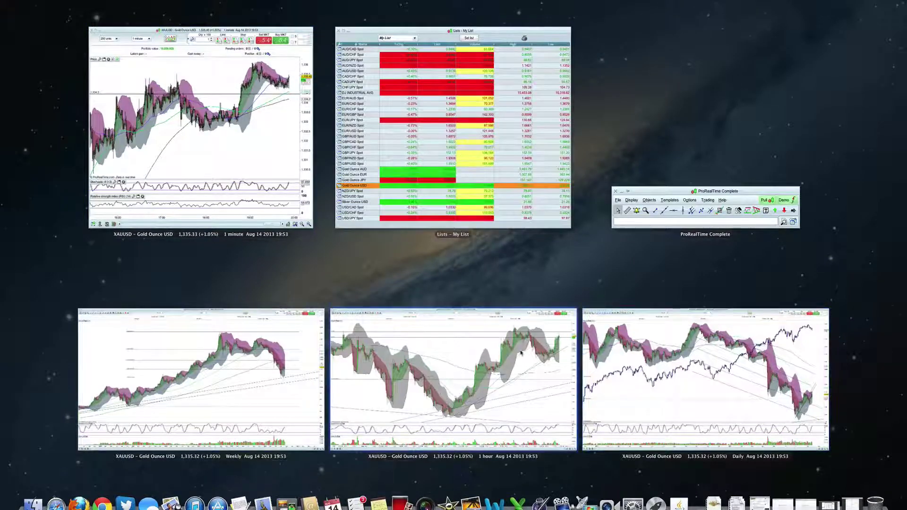
key(ctrl+Down)
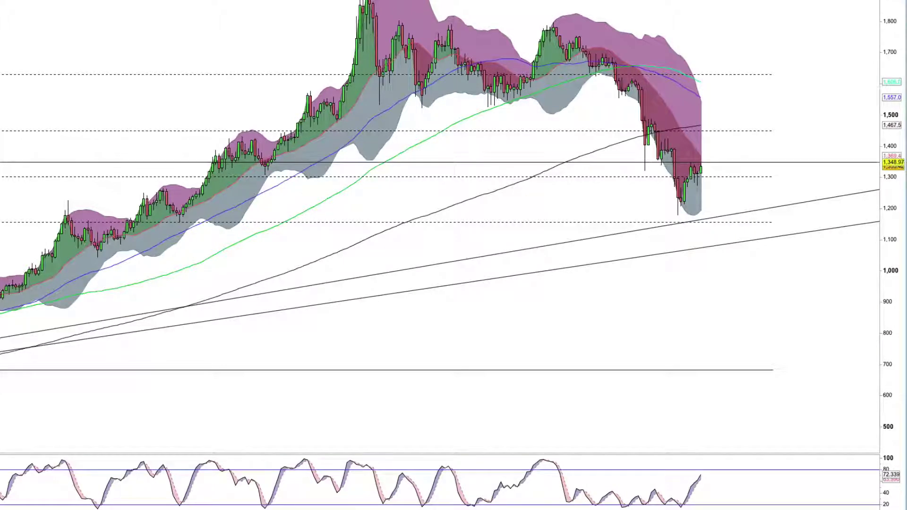
drag(631, 167, 631, 156)
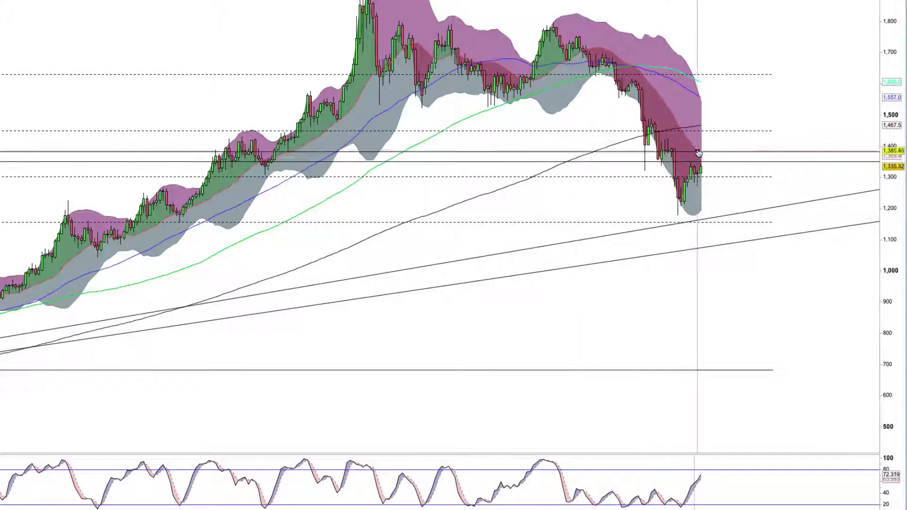
key(Delete)
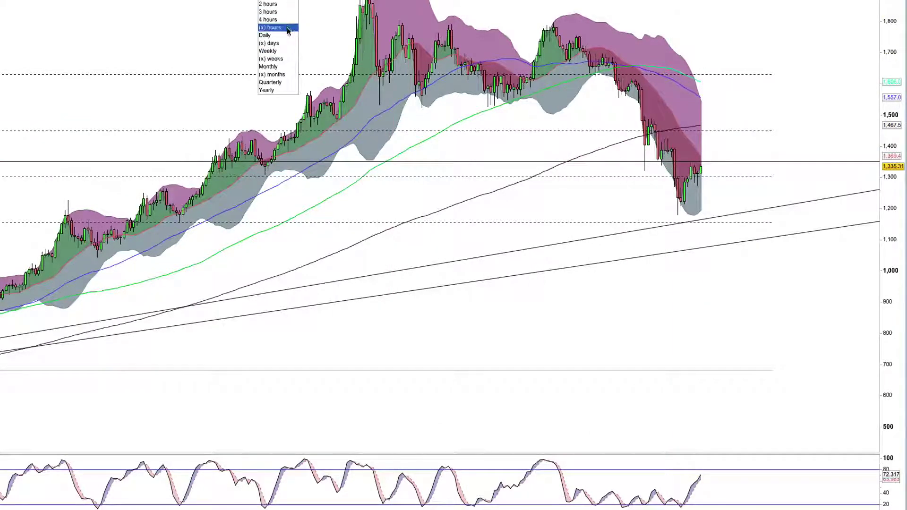
Step: Examine the latest weekly gold candles near the 61.8% retracement and rising trendline, and show all open chart windows
click(287, 35)
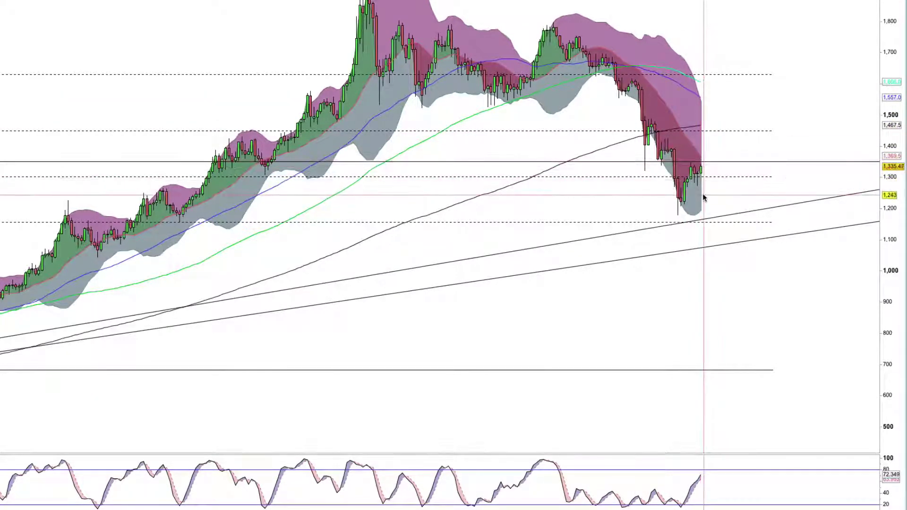
mouse_move(702, 199)
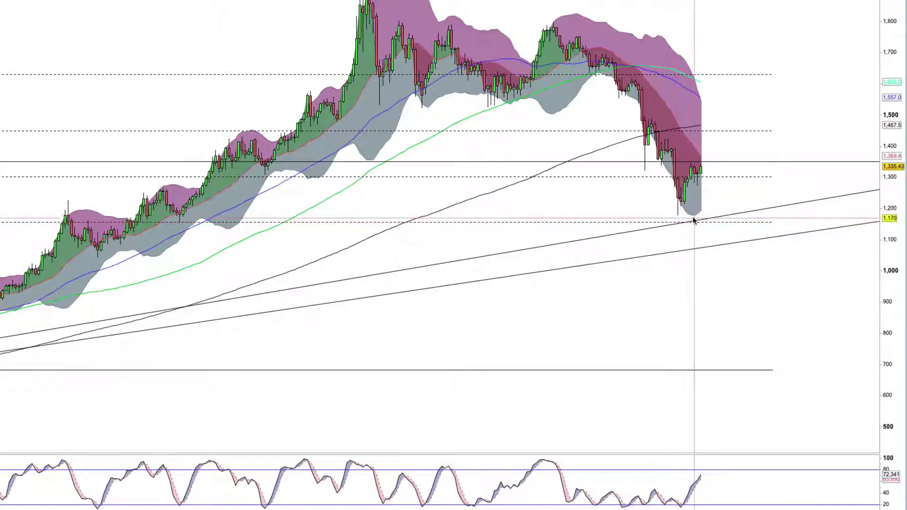
mouse_move(686, 225)
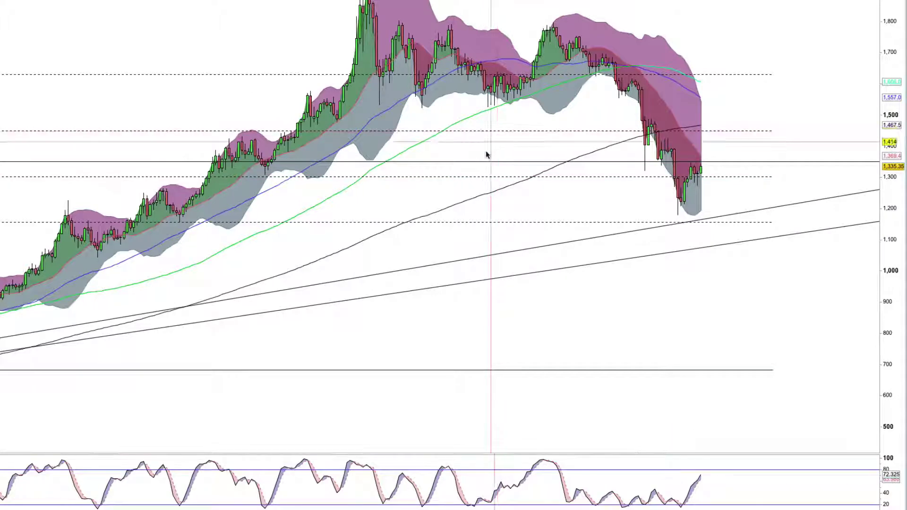
key(ctrl+Up)
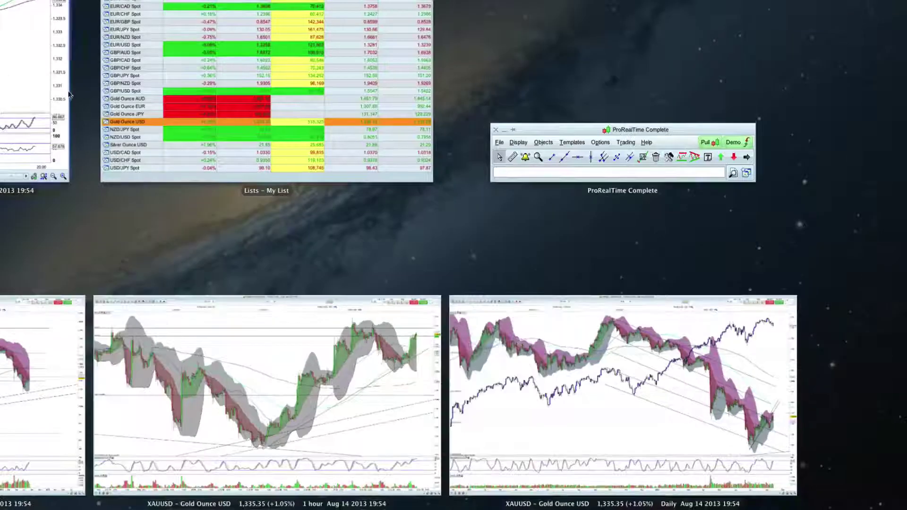
Step: Bring up the watchlist and load Silver Ounce USD into the weekly chart
key(ctrl+Up)
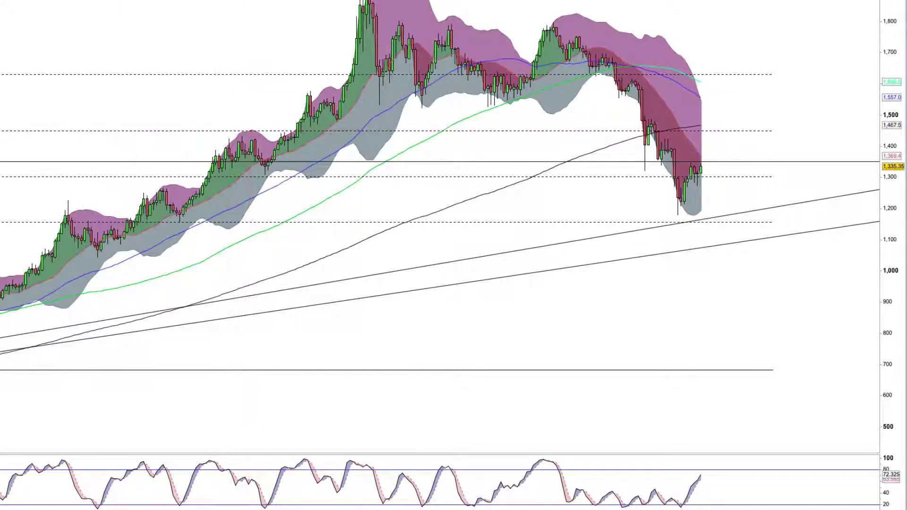
key(ctrl+Up)
click(300, 154)
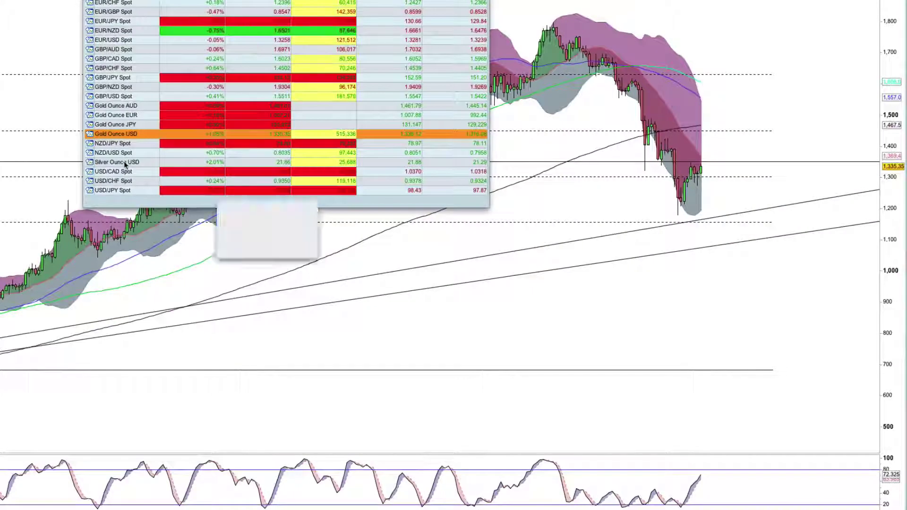
click(245, 162)
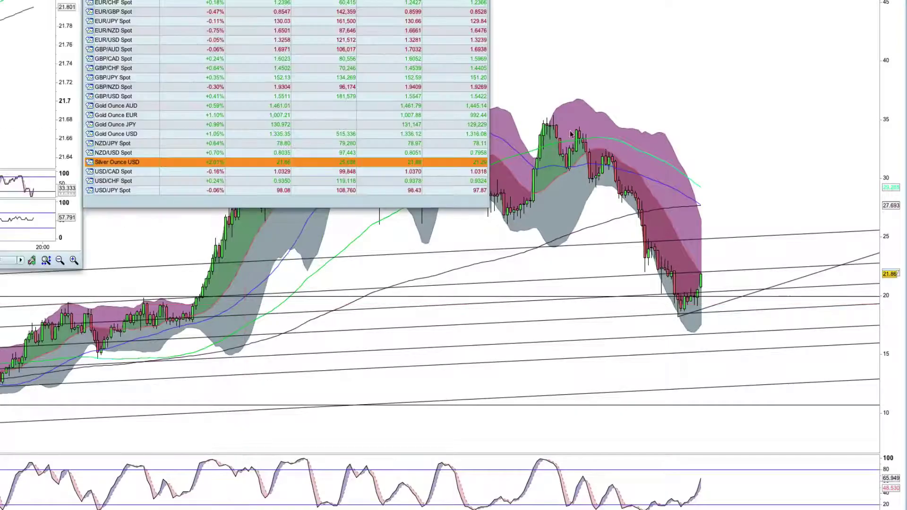
click(571, 134)
Step: Delete all drawn objects from the weekly silver chart
right_click(227, 118)
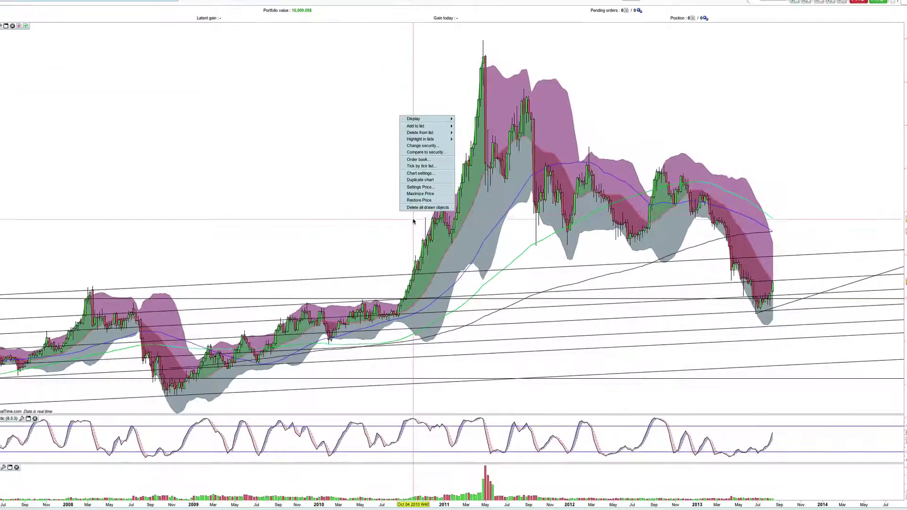
click(418, 208)
click(439, 262)
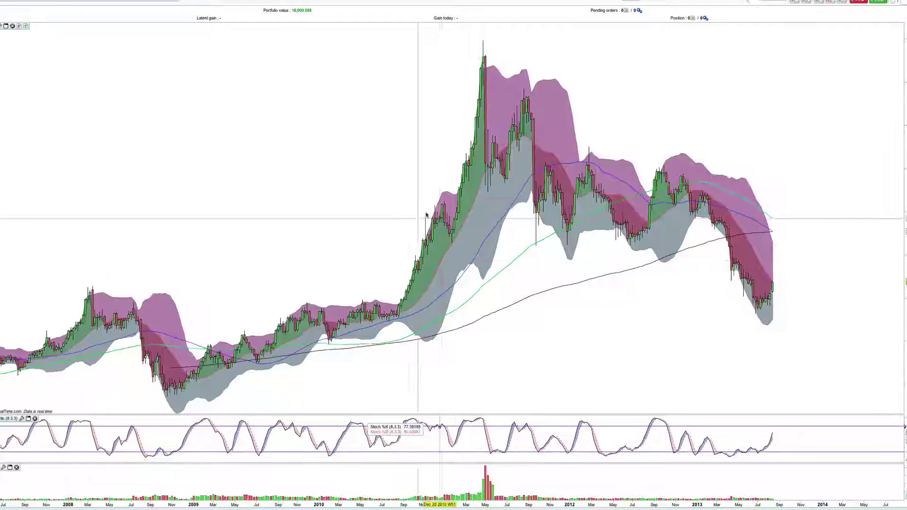
scroll(437, 211, down, 2)
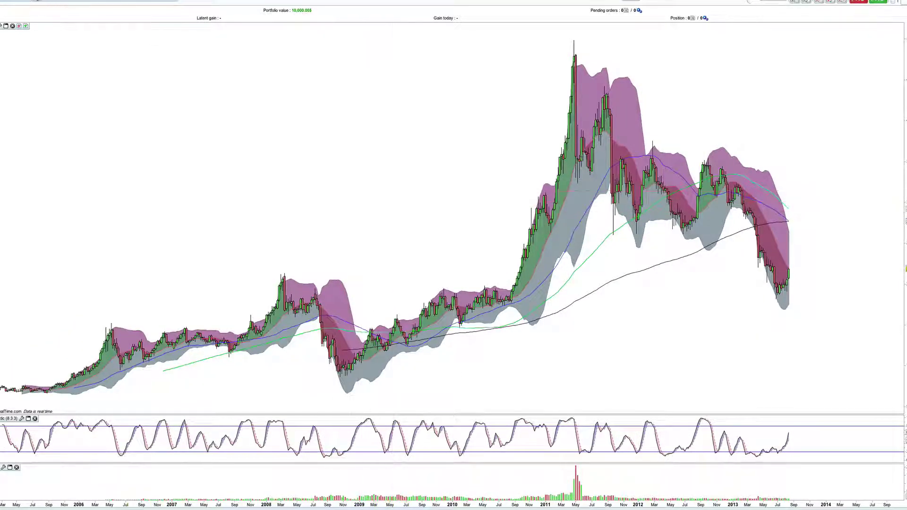
Step: Draw a rising trendline under the 2005 and 2008 silver lows and a Fibonacci retracement from the 2008 low to the 2011 high
mouse_move(48, 392)
mouse_down()
mouse_move(473, 361)
mouse_move(472, 392)
mouse_move(719, 346)
mouse_move(717, 358)
mouse_up()
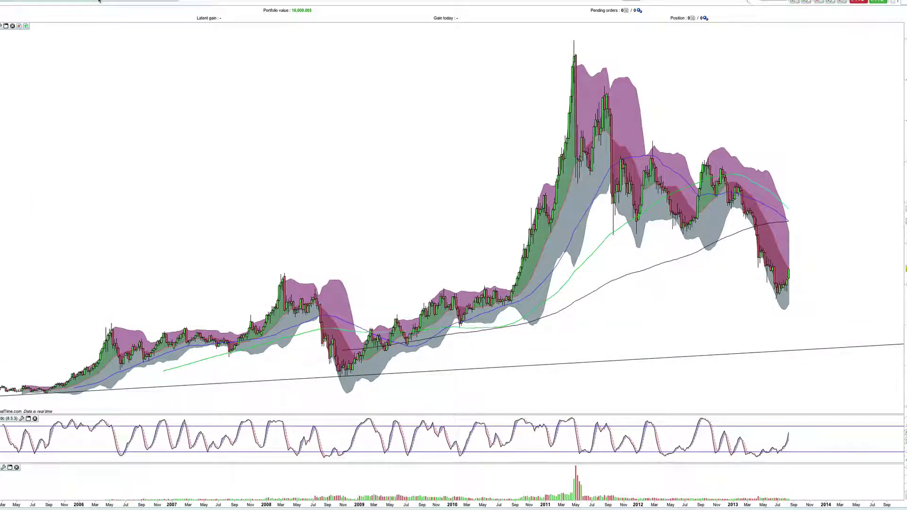
drag(341, 377, 875, 40)
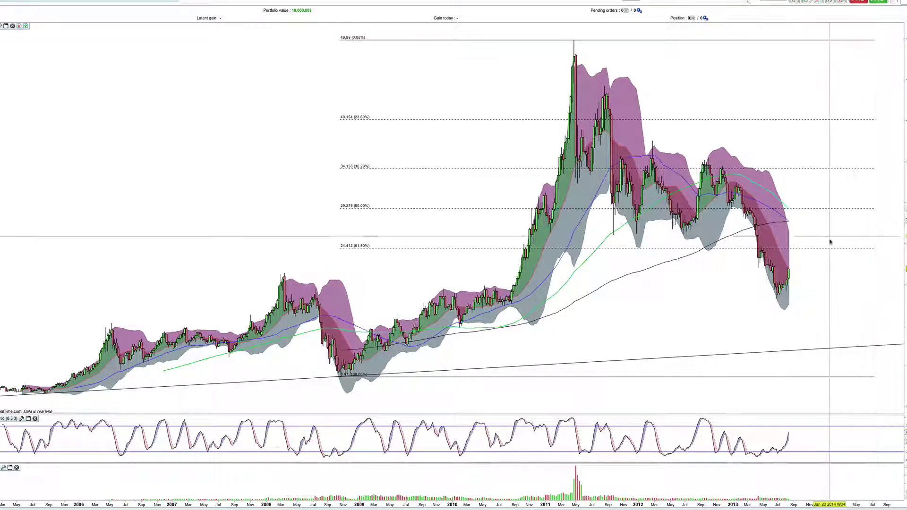
Step: Add parallel copies of the rising trendline above it and a horizontal line at about 20.3 on the weekly silver chart
mouse_move(830, 251)
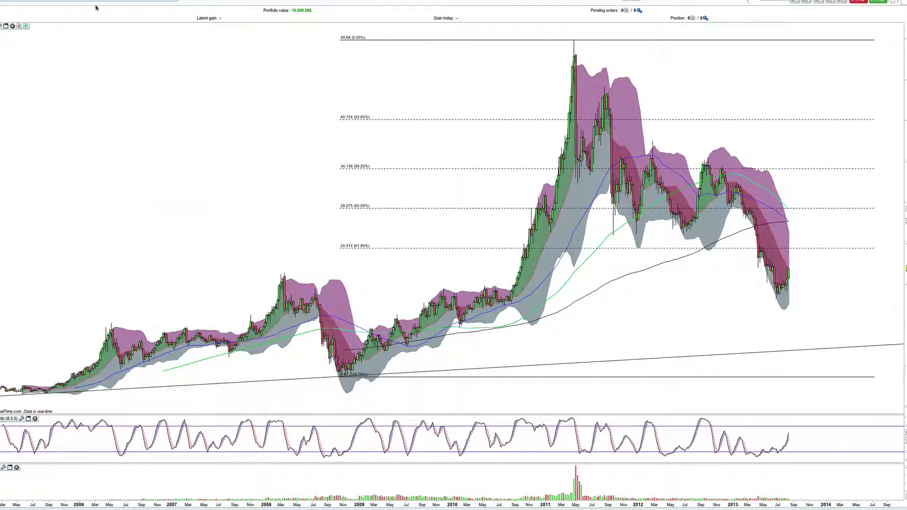
drag(860, 346, 868, 244)
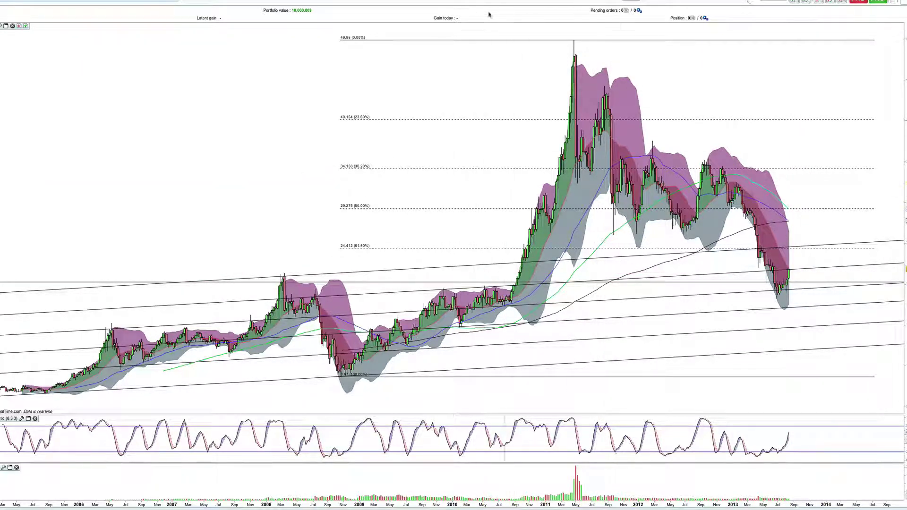
Step: Compare silver on the daily and weekly timeframes against the drawn levels, and switch the chart to 4 hours
click(476, 2)
click(465, 107)
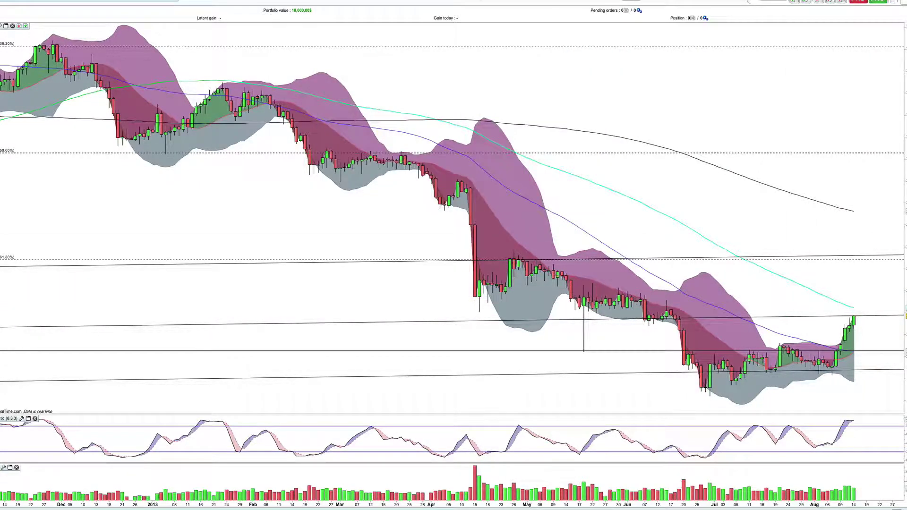
click(478, 6)
click(468, 118)
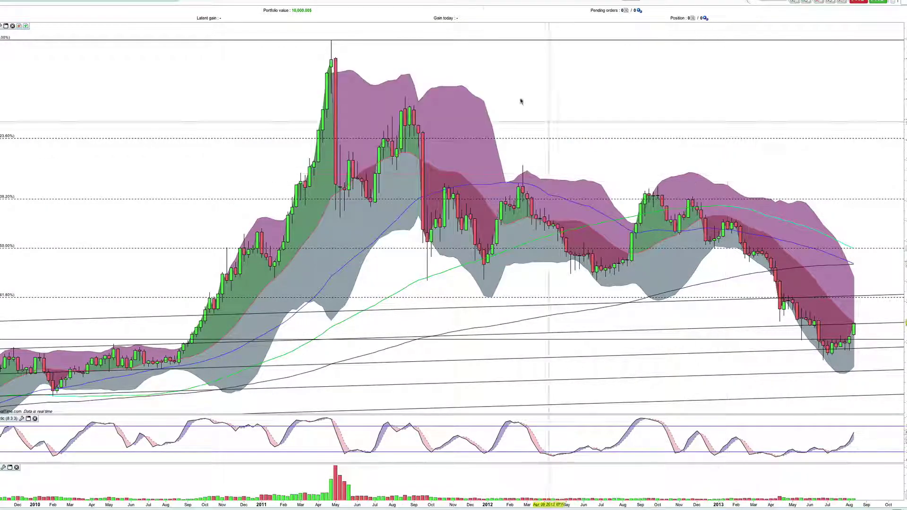
click(478, 6)
click(474, 107)
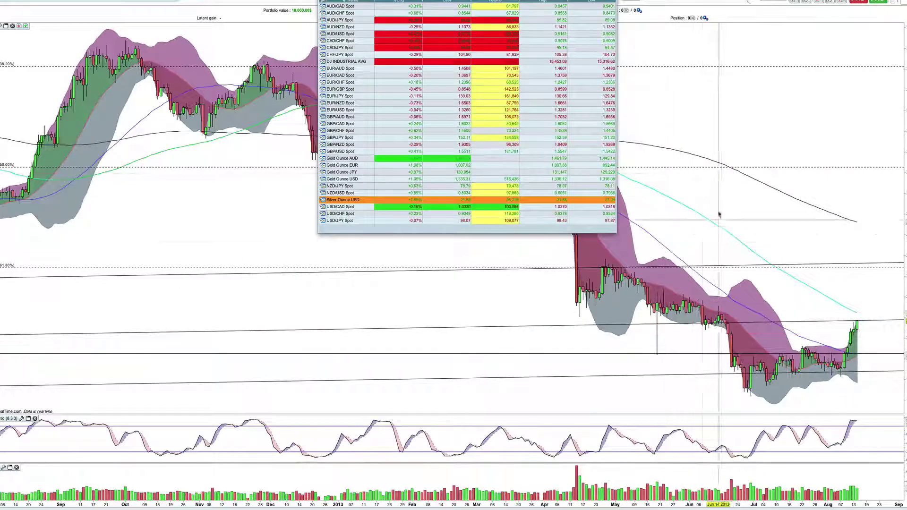
click(476, 1)
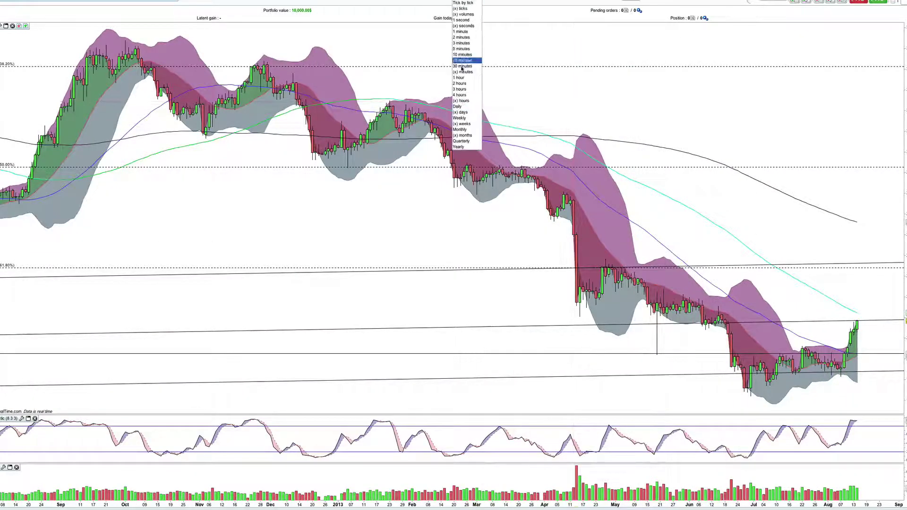
click(461, 95)
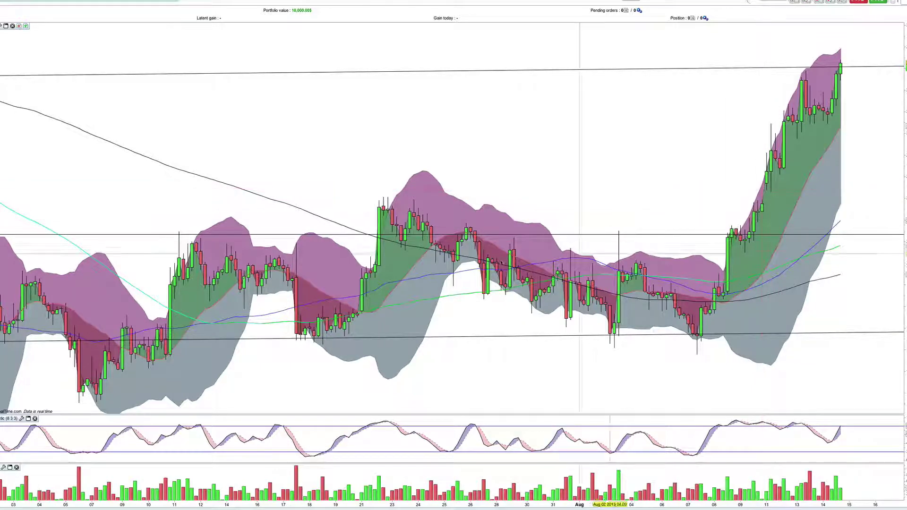
Step: Load AUD/NZD Spot into the 4-hour chart and examine its low and upward spike against the Fibonacci levels and rising channel
mouse_move(36, 3)
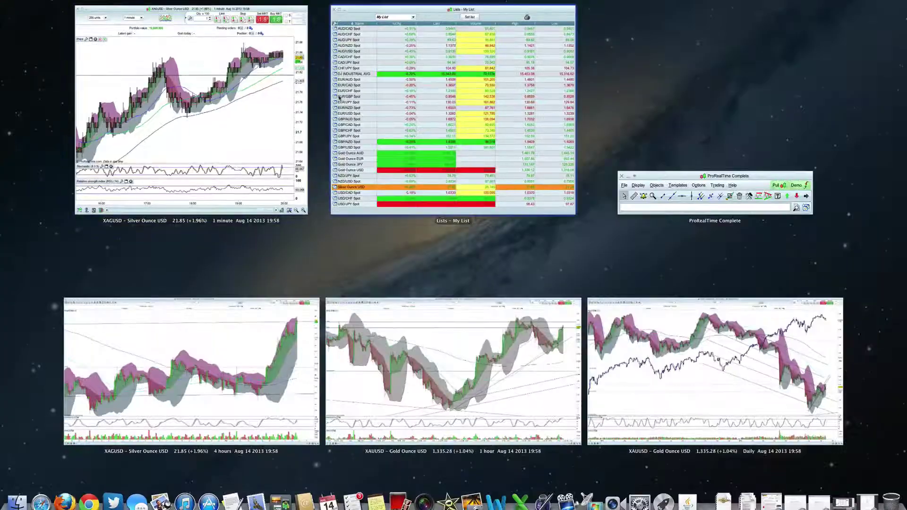
click(342, 142)
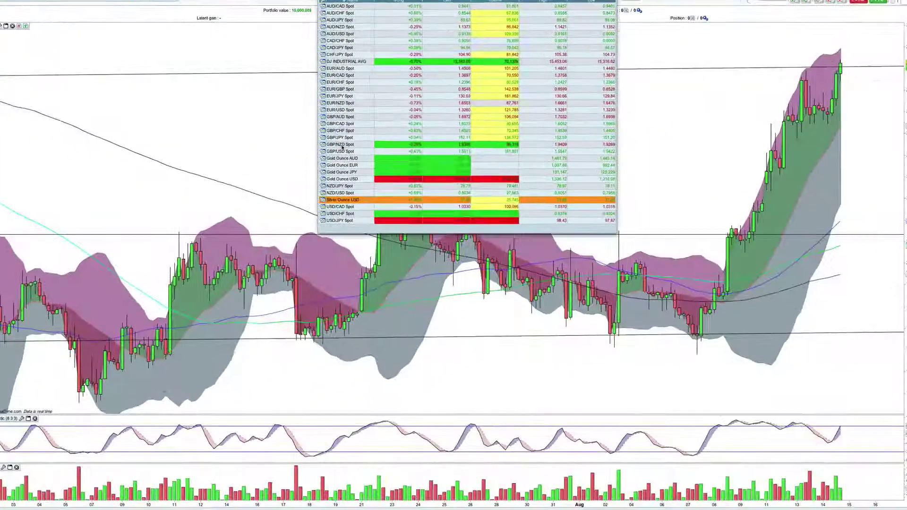
click(344, 28)
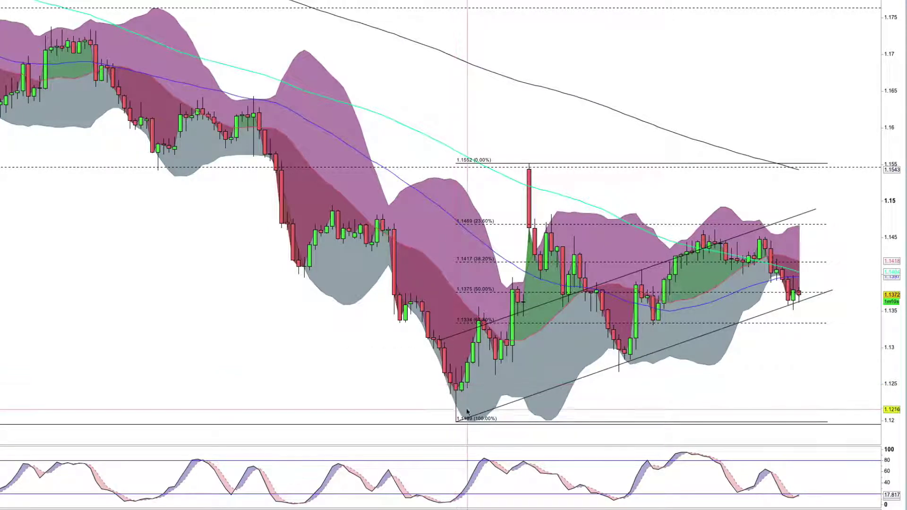
mouse_move(457, 422)
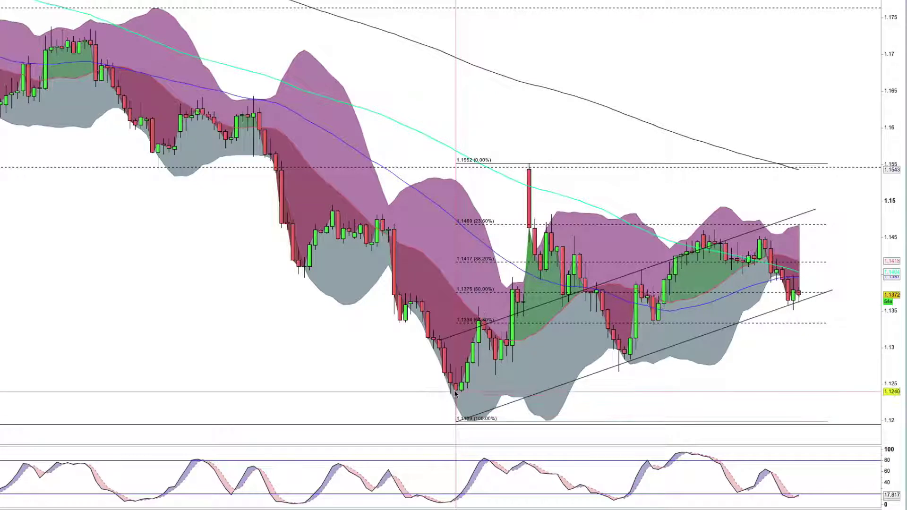
mouse_move(458, 392)
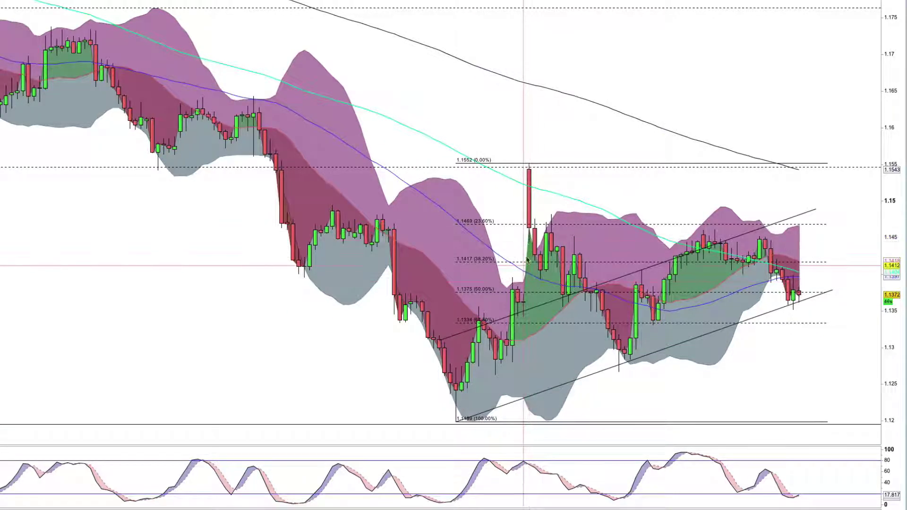
mouse_move(529, 248)
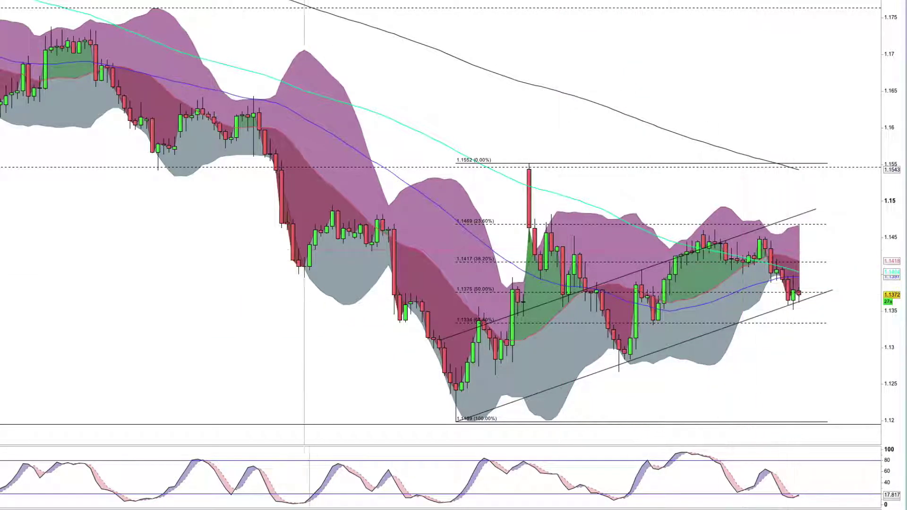
Step: Load Silver Ounce USD back into the 4-hour chart and examine the latest candles against the upper rising trendline
key(ctrl+Up)
click(217, 57)
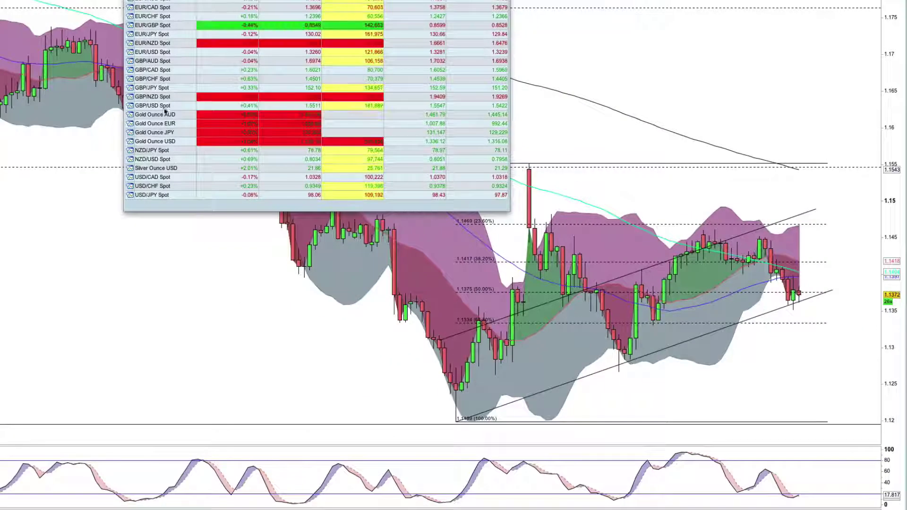
double_click(165, 169)
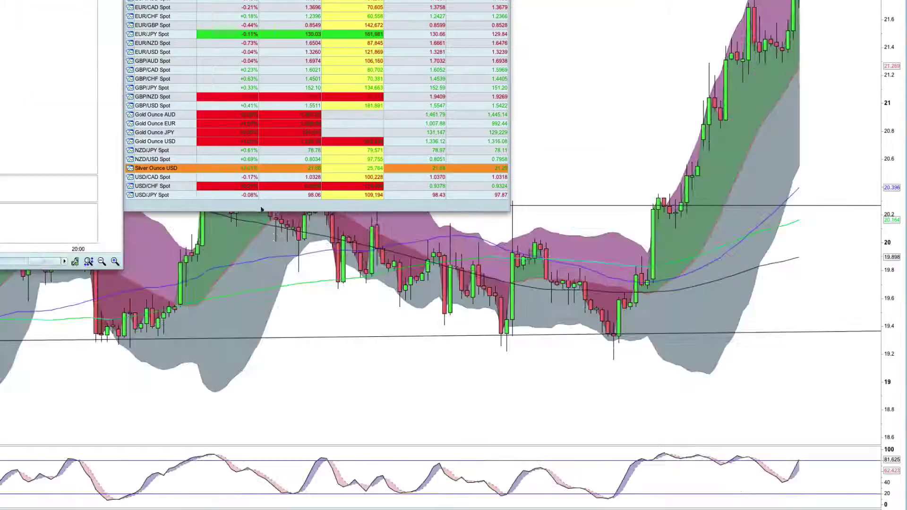
click(263, 318)
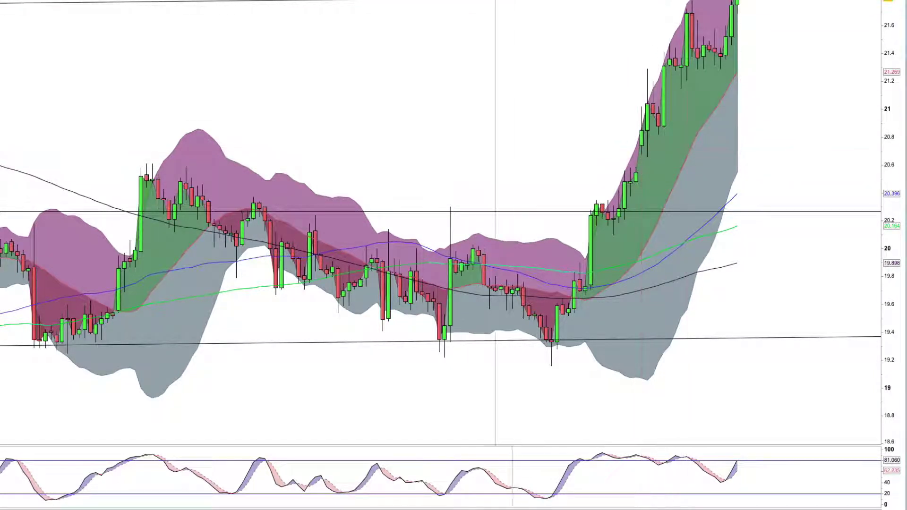
scroll(505, 152, right, 3)
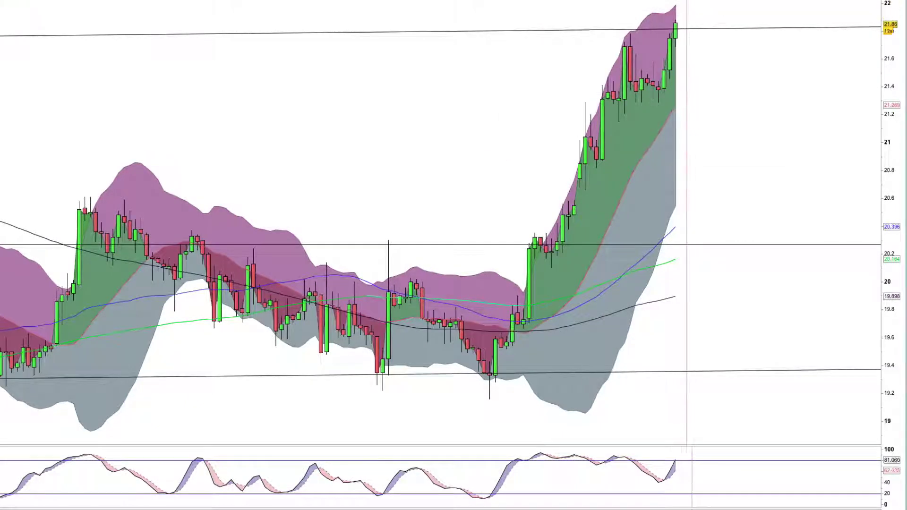
drag(686, 2, 644, 7)
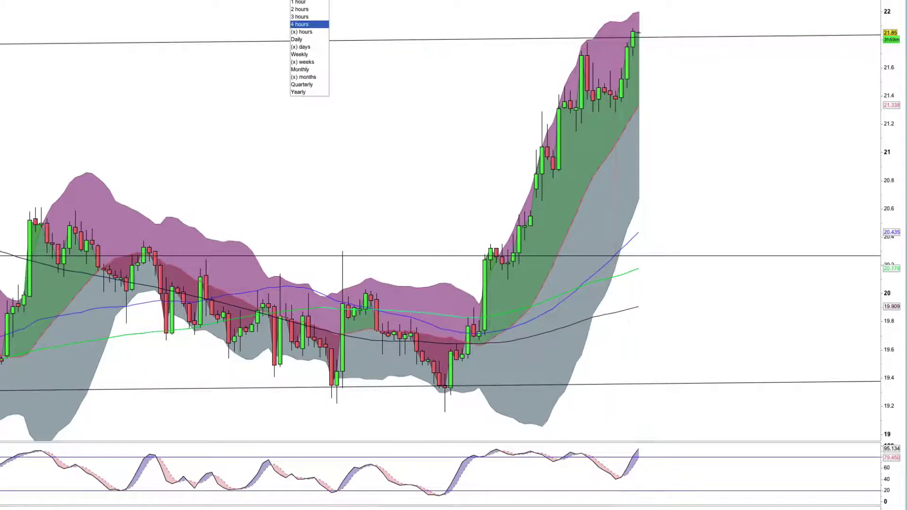
Step: Switch the silver chart to the daily timeframe and examine its 2012 and 2013 price swings
click(320, 41)
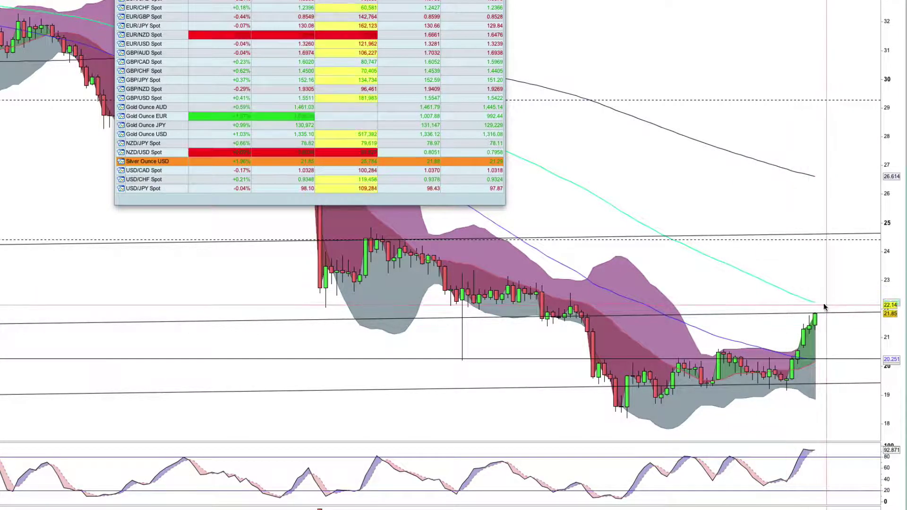
drag(823, 304, 810, 307)
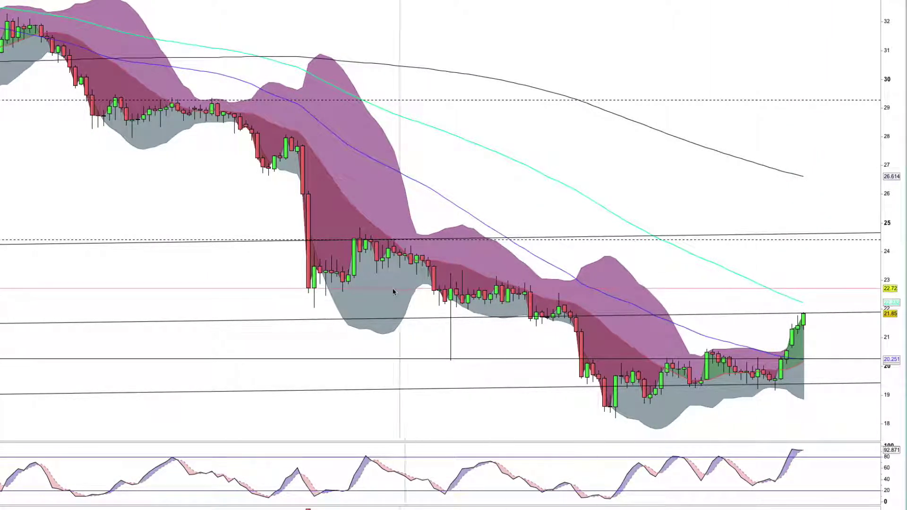
scroll(396, 289, down, 4)
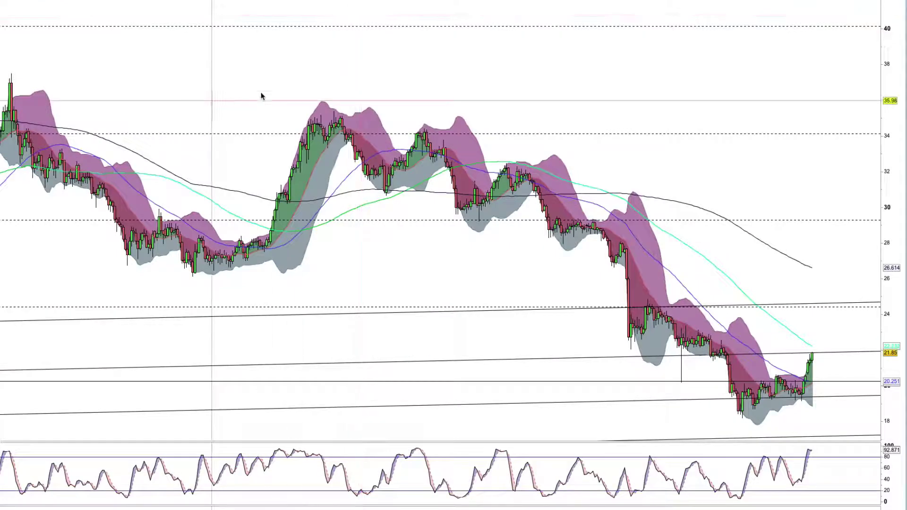
drag(259, 91, 313, 187)
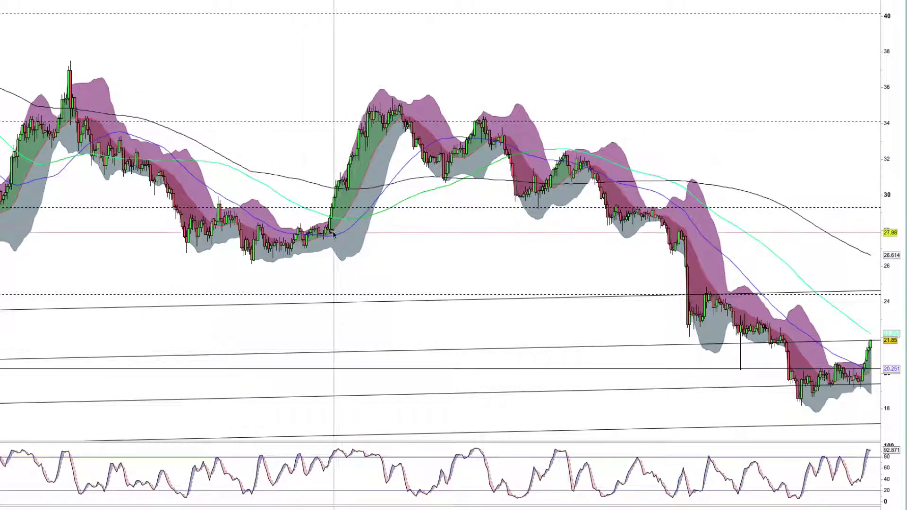
Step: Measure the early 2012 and late summer 2012 rallies on the daily silver chart, and delete both measurements
drag(330, 232, 380, 102)
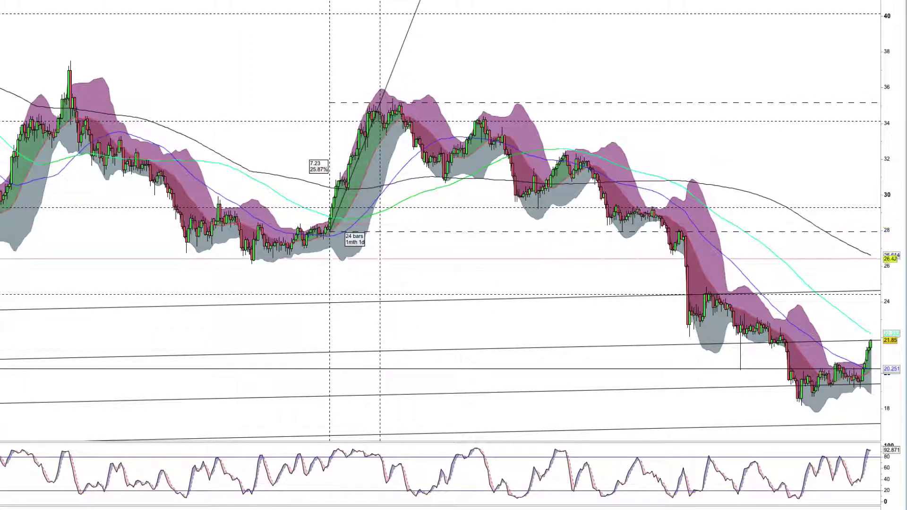
mouse_move(1, 264)
mouse_down()
mouse_move(57, 80)
mouse_move(39, 114)
mouse_up()
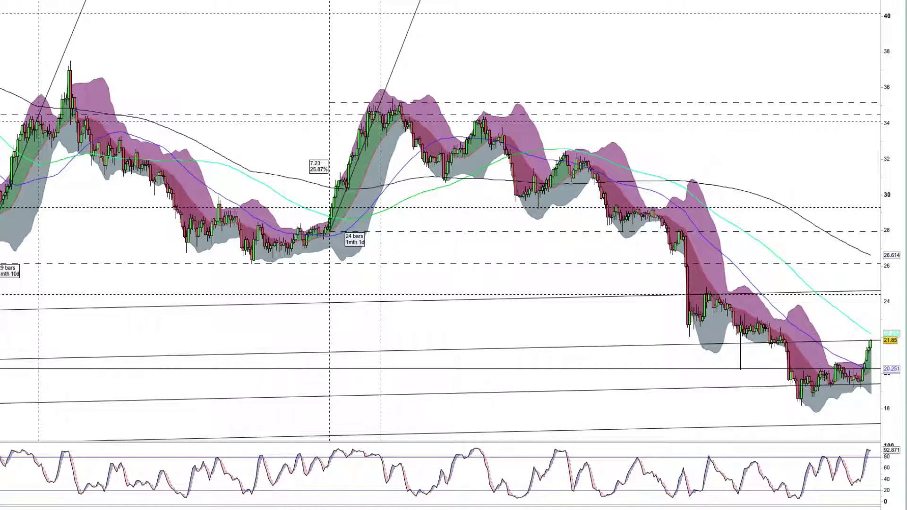
scroll(453, 222, left, 3)
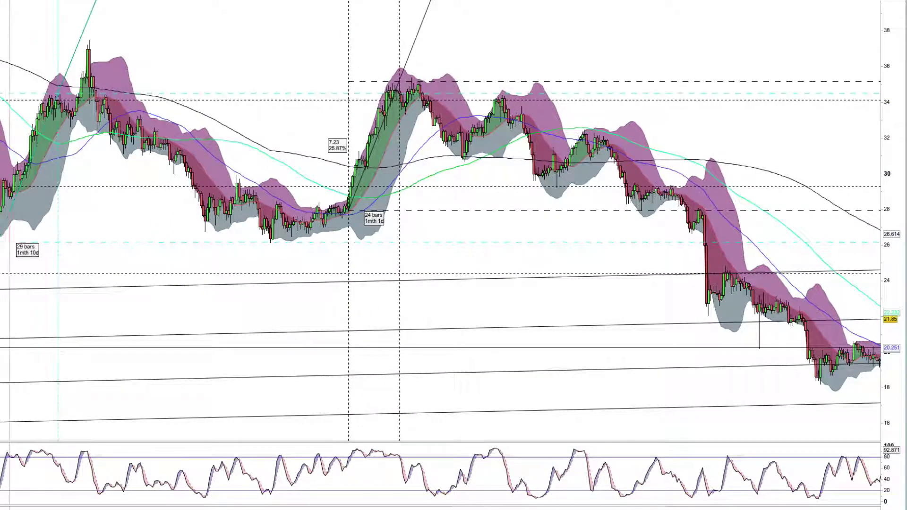
key(Delete)
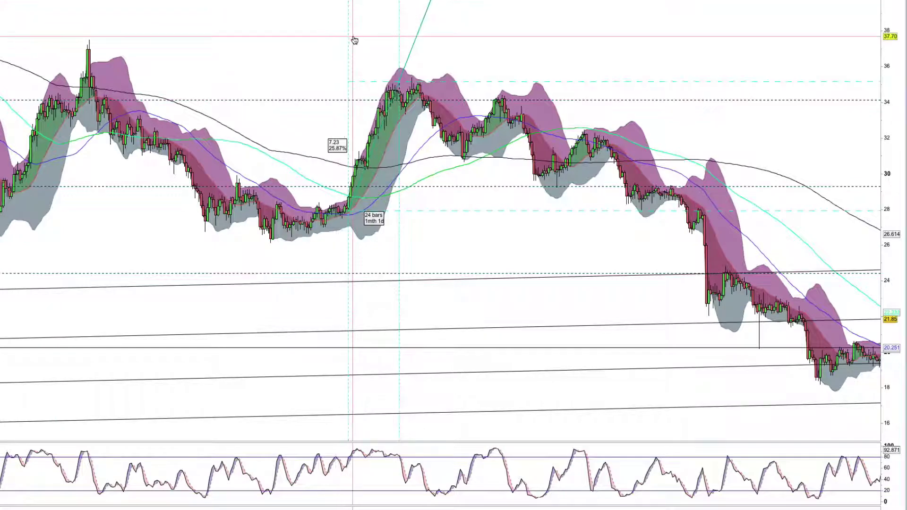
key(Delete)
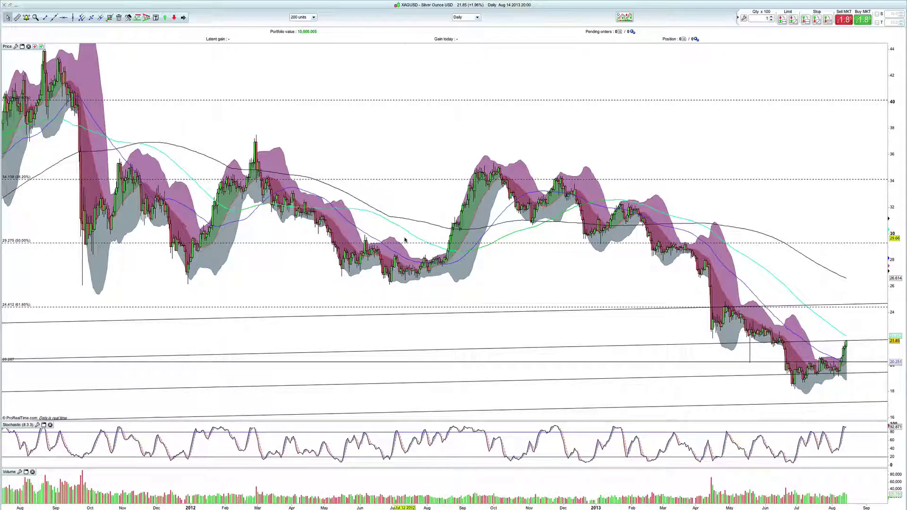
Step: Look over all open chart and list windows in the window overview and return to the daily silver chart
mouse_move(405, 240)
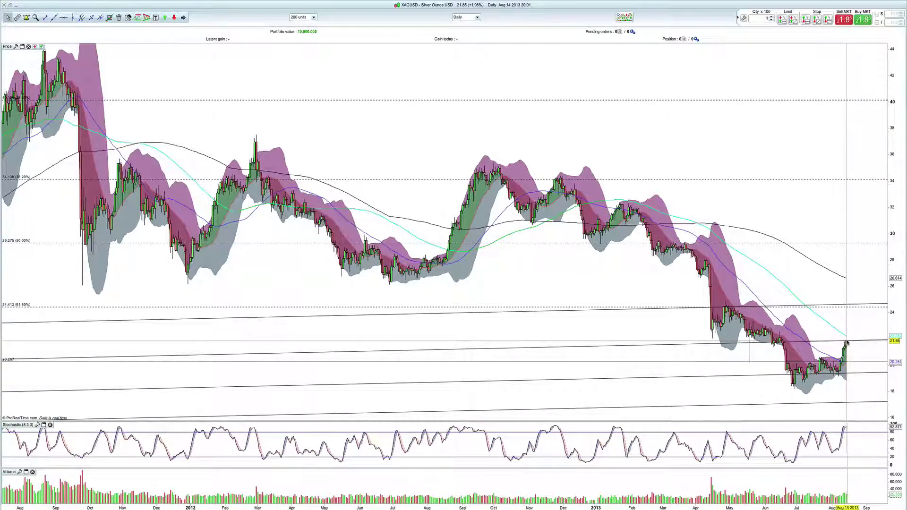
mouse_move(848, 342)
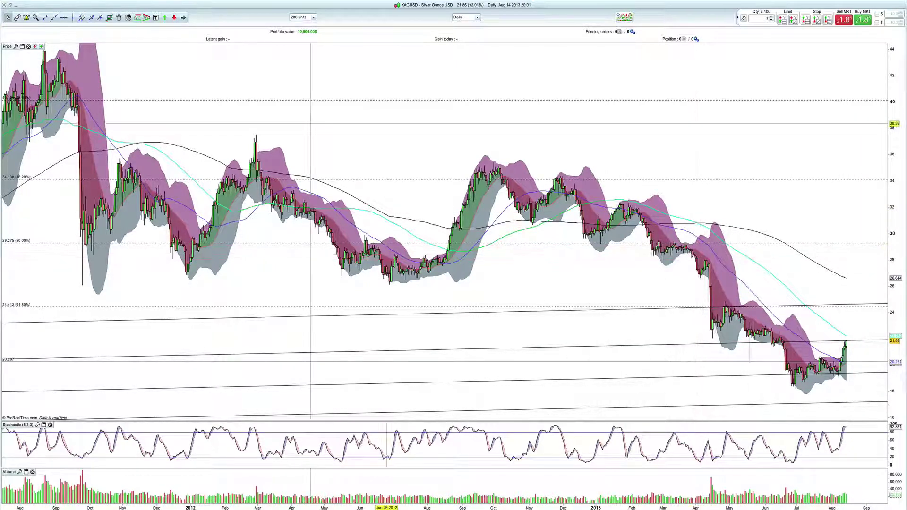
key(ctrl+Up)
key(ctrl+Up)
key(ctrl+Up)
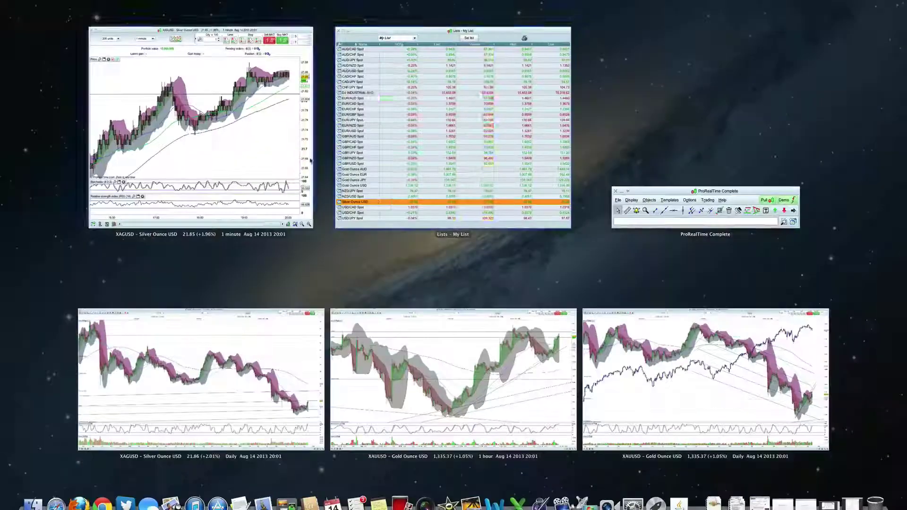
key(ctrl+Up)
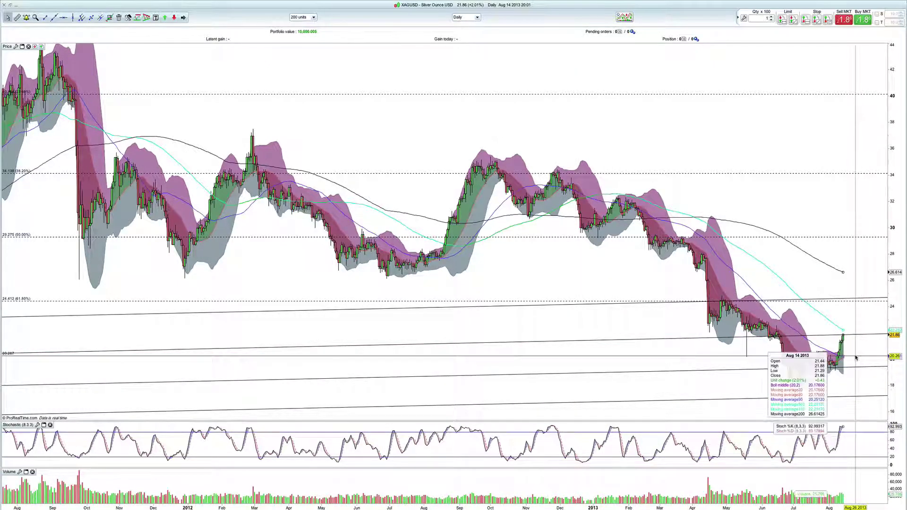
key(ctrl+Up)
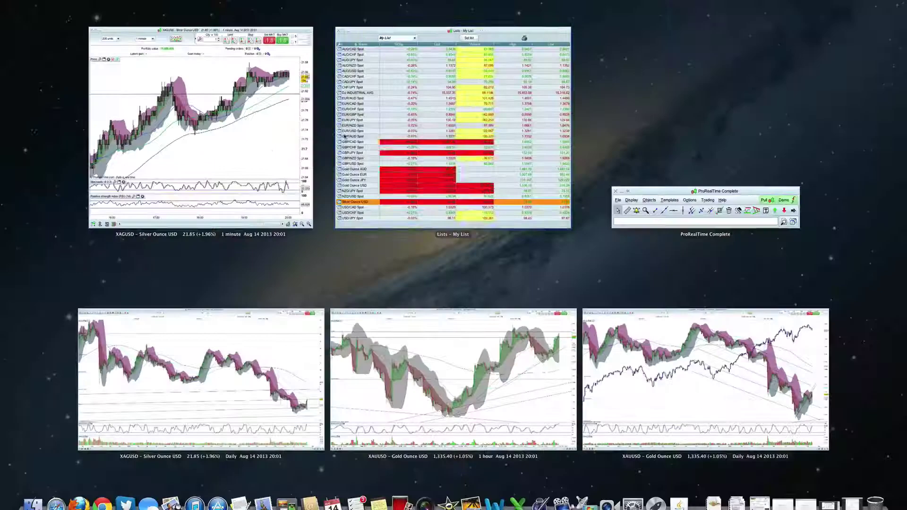
click(441, 200)
click(706, 194)
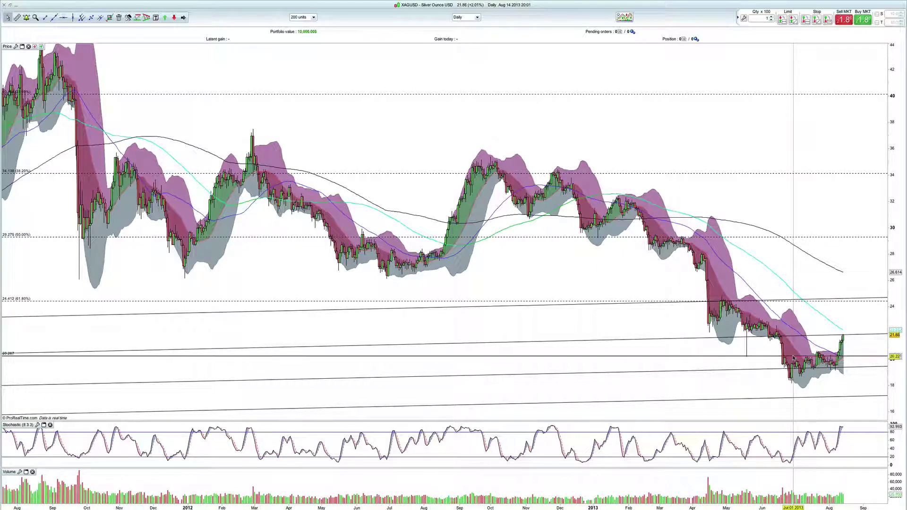
Step: Examine the daily silver chart's longer price history since 2010 against the Fibonacci levels and rising trendlines
mouse_move(793, 358)
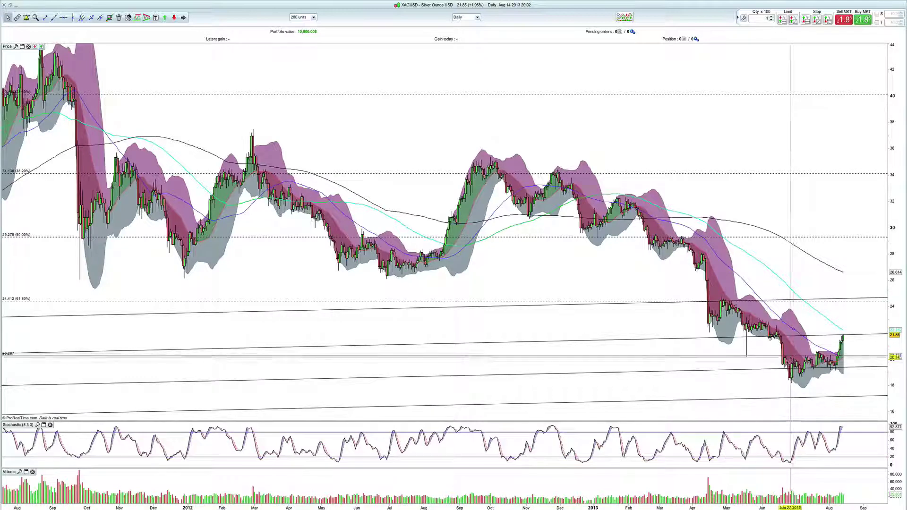
scroll(606, 314, down, 3)
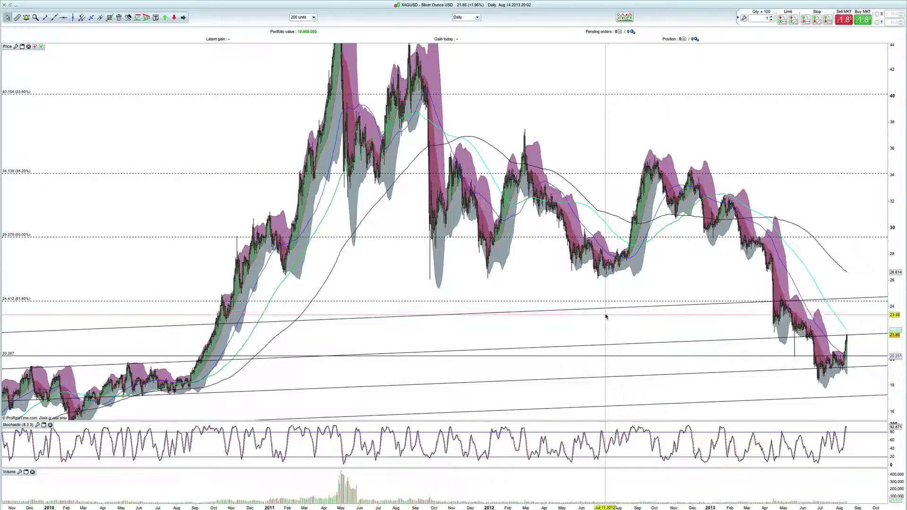
scroll(606, 315, up, 3)
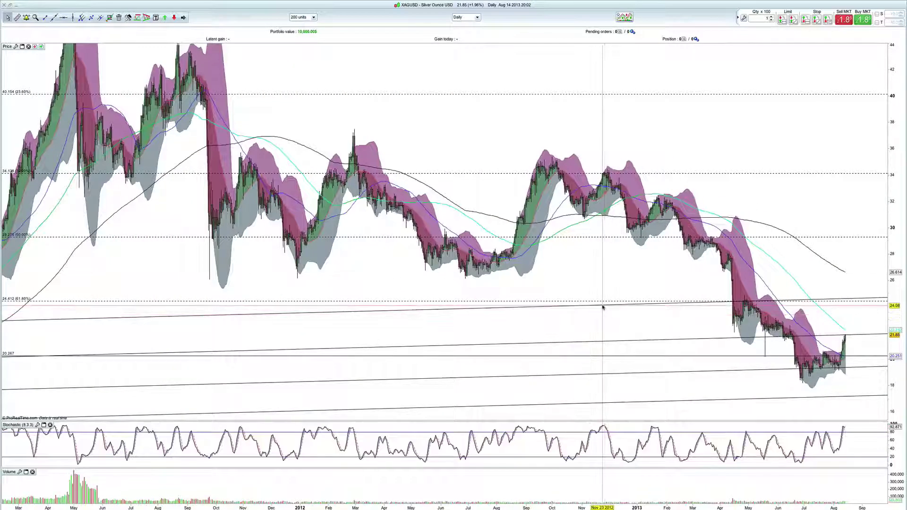
click(718, 2)
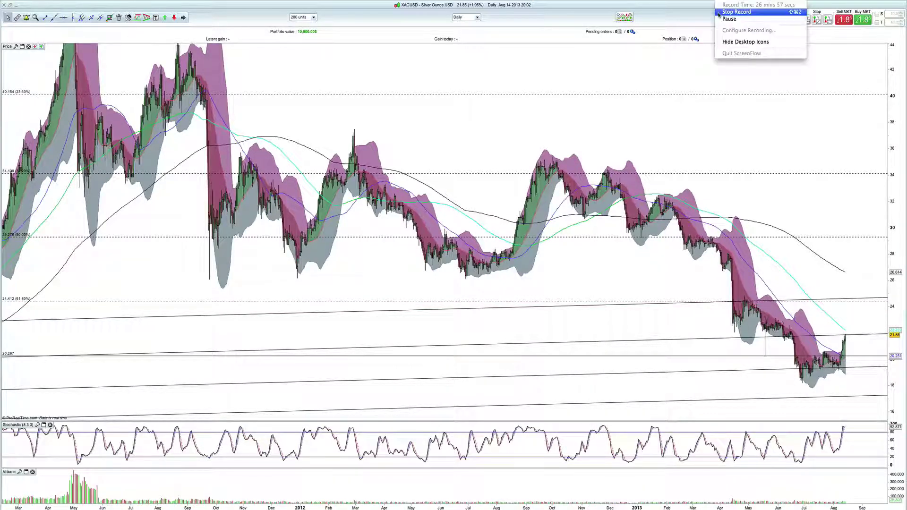